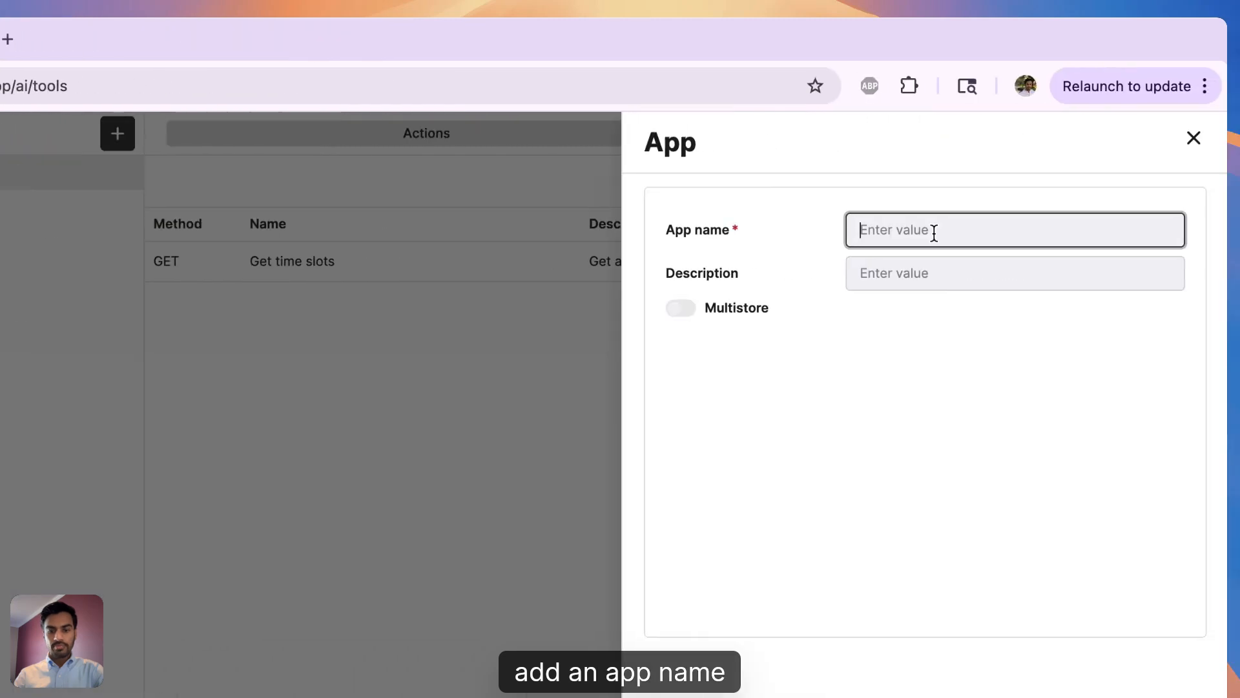
Step: Create an app named "cal.com test" and select it in the apps list
text(cal.com test)
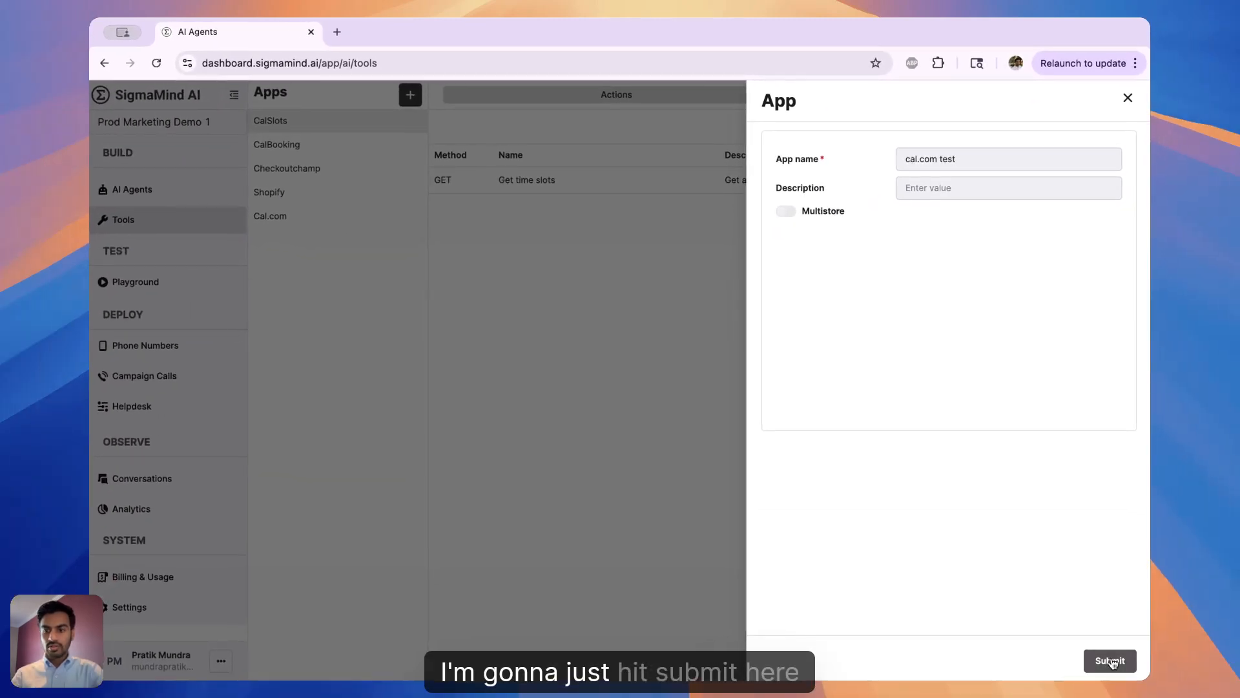
click(1111, 659)
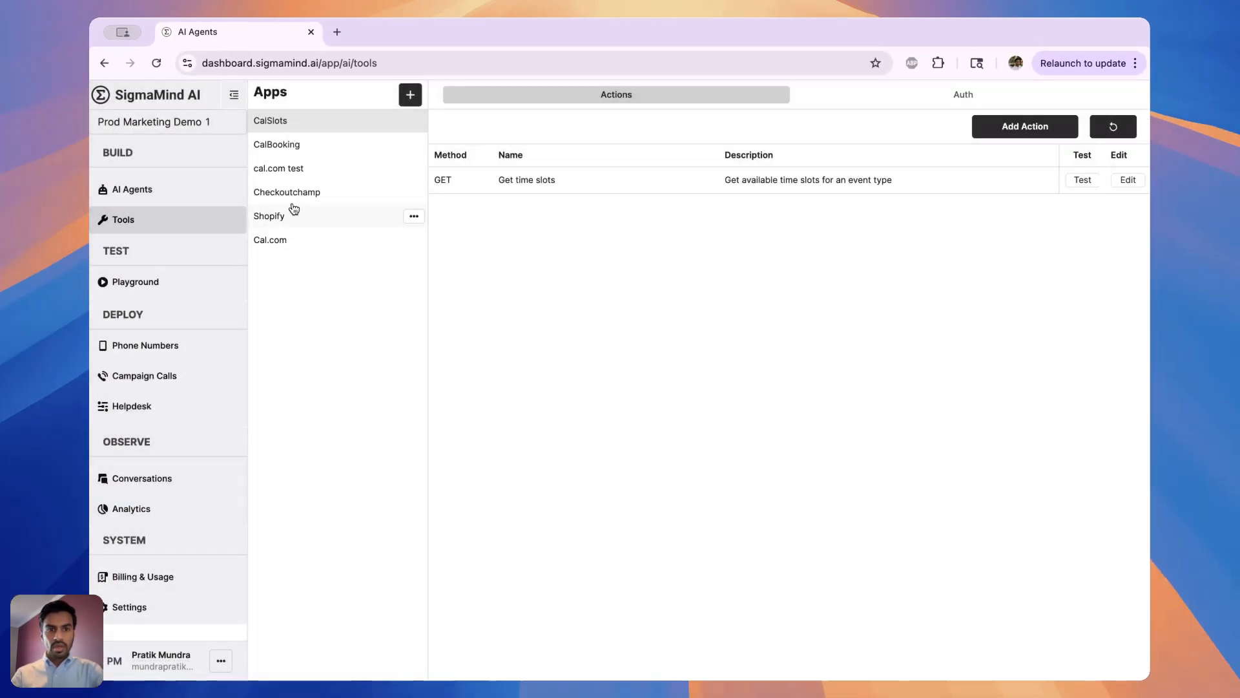
click(304, 178)
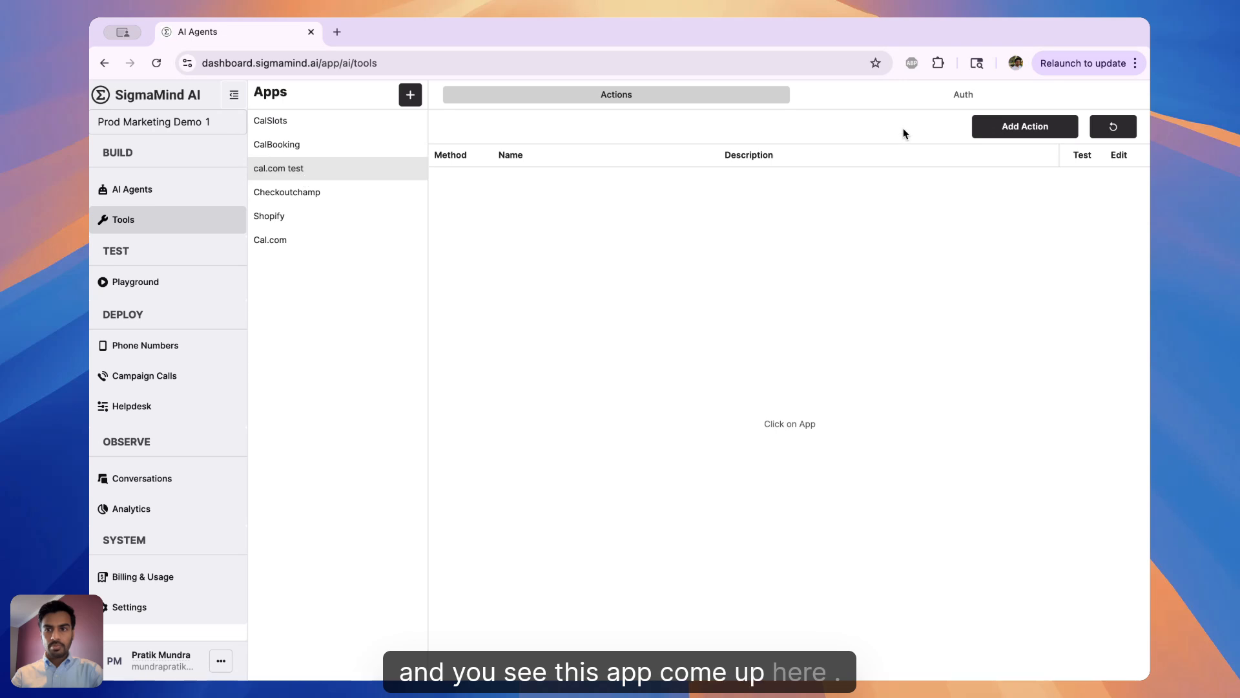
Step: Start an authentication entry for the cal.com test app with type No Auth and a cal-api-version header of 2024-09-04
click(948, 97)
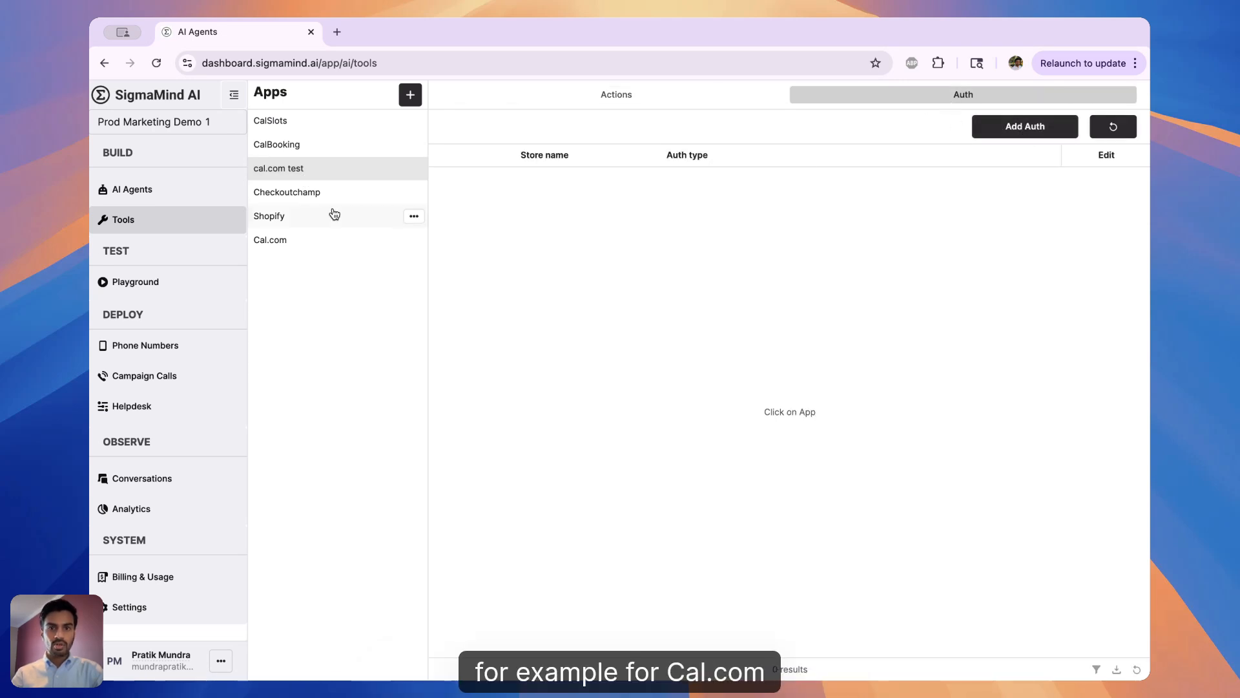
click(1003, 128)
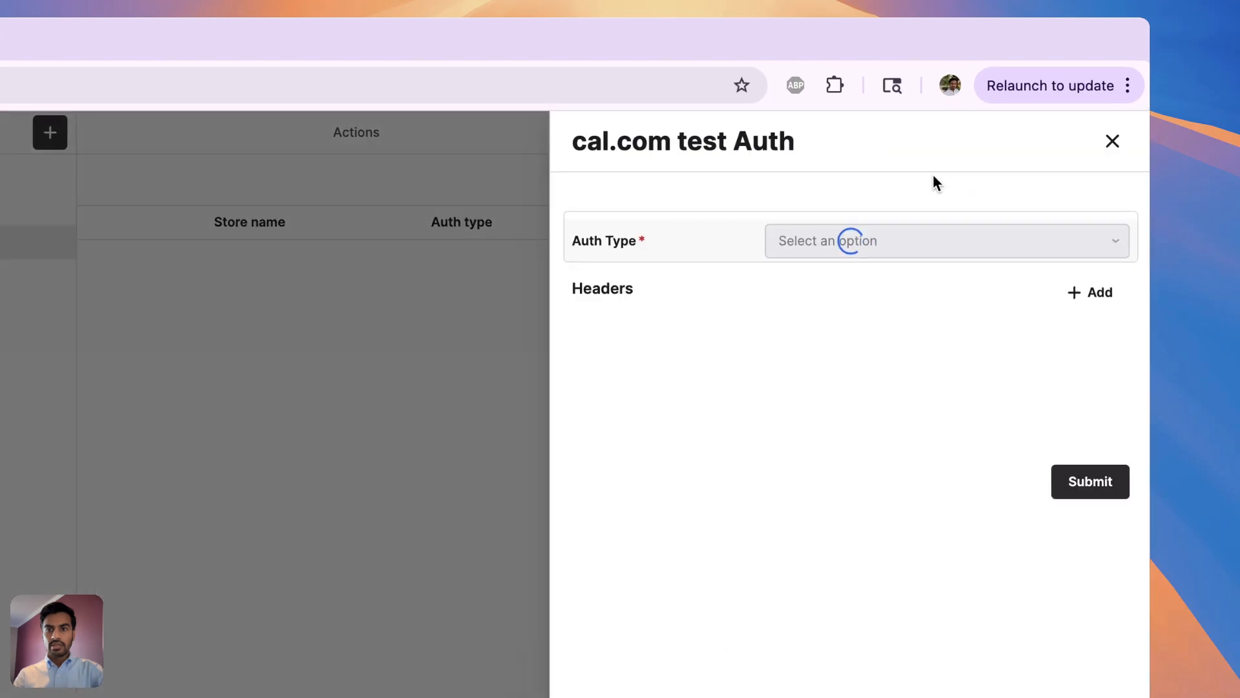
click(887, 253)
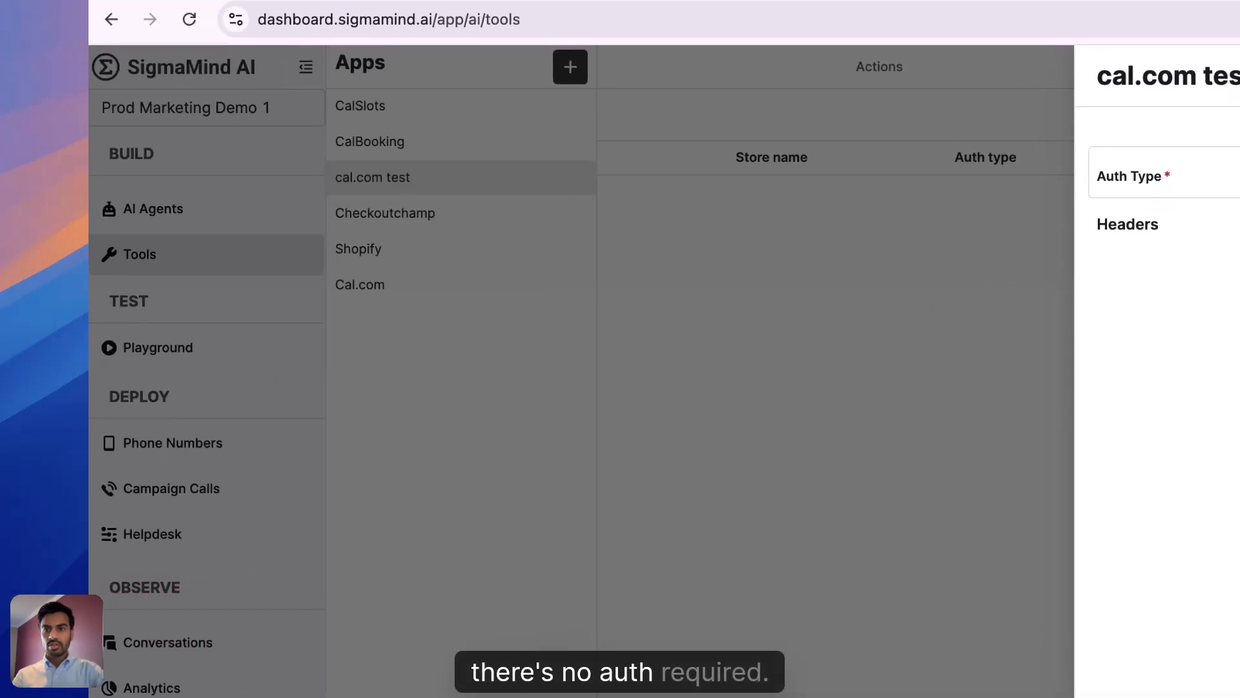
click(1124, 202)
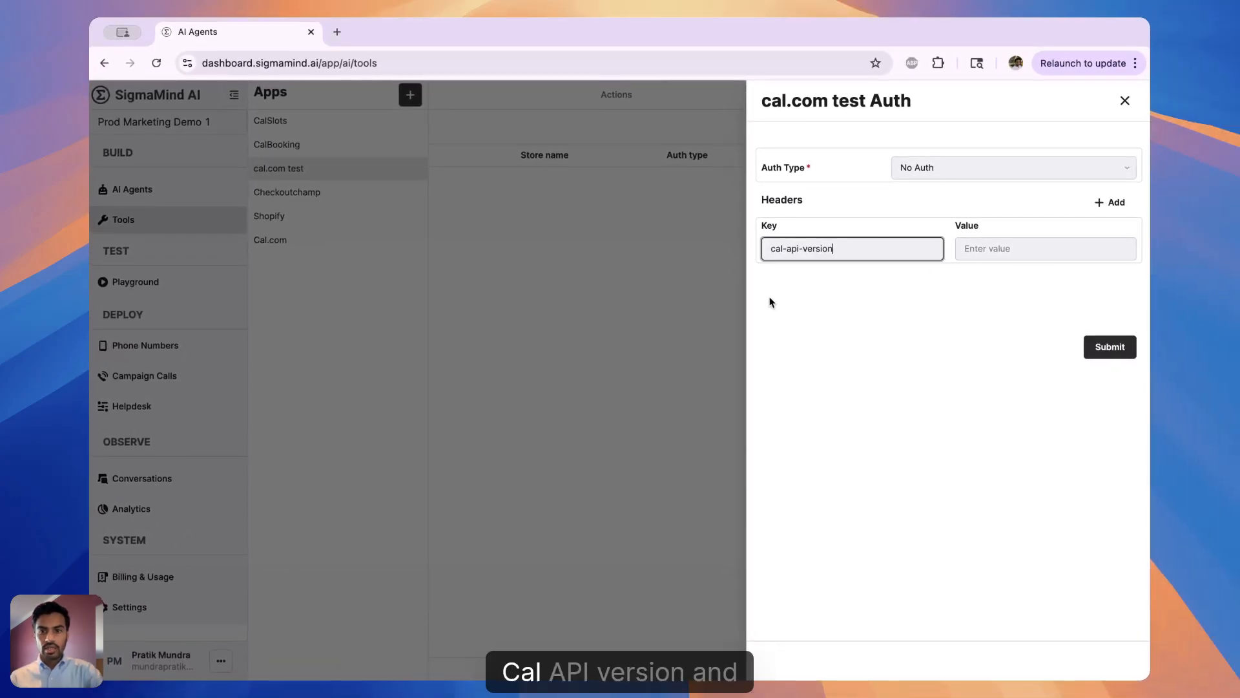
key(super+Tab)
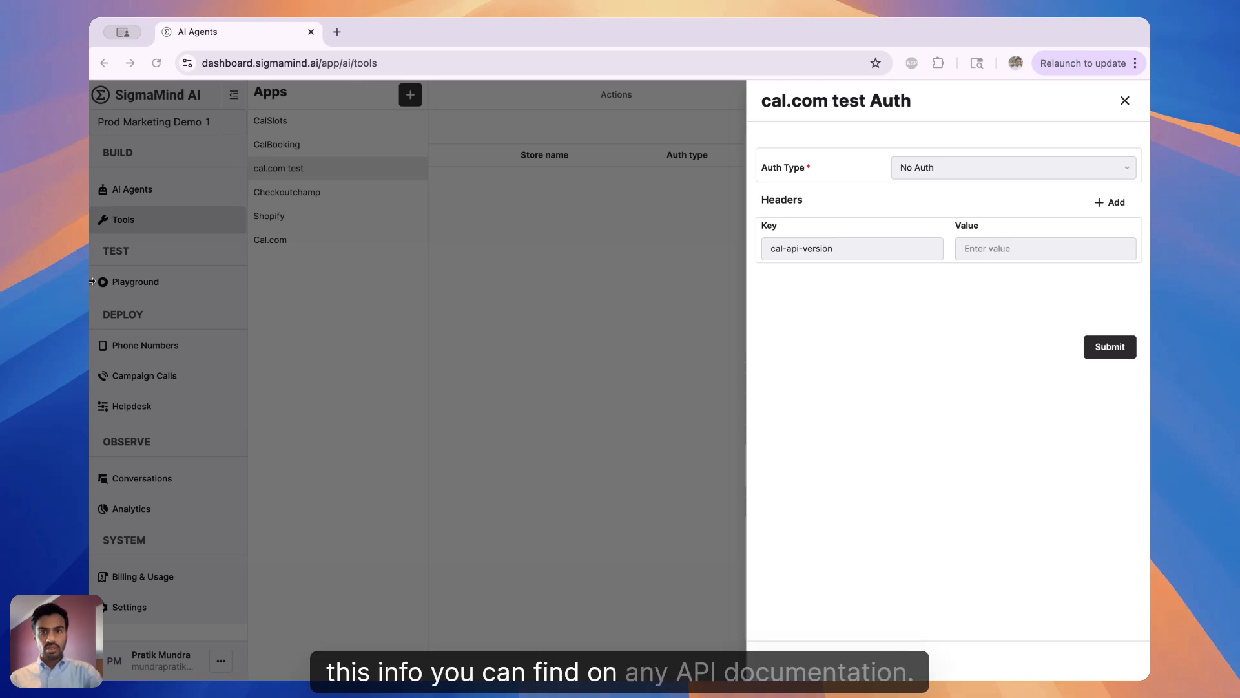
click(947, 252)
text(2024-09-04)
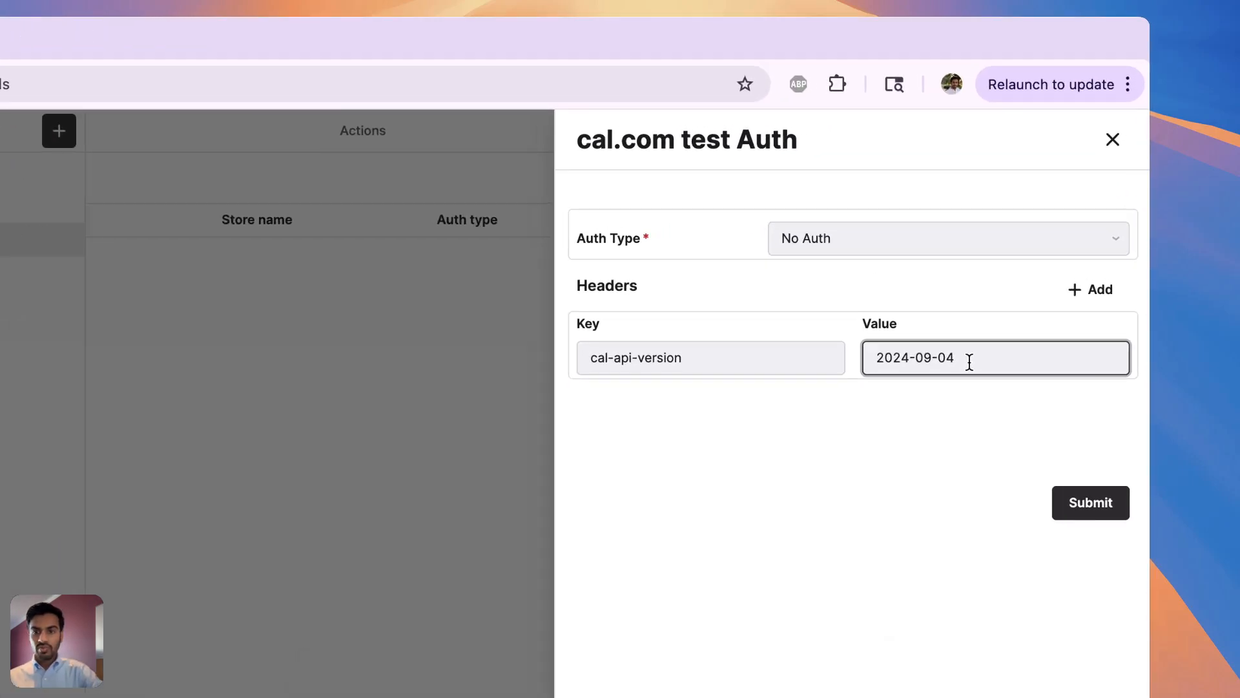
Step: Add a second header, Content-Type with value application/json, and submit the authentication entry
click(1090, 302)
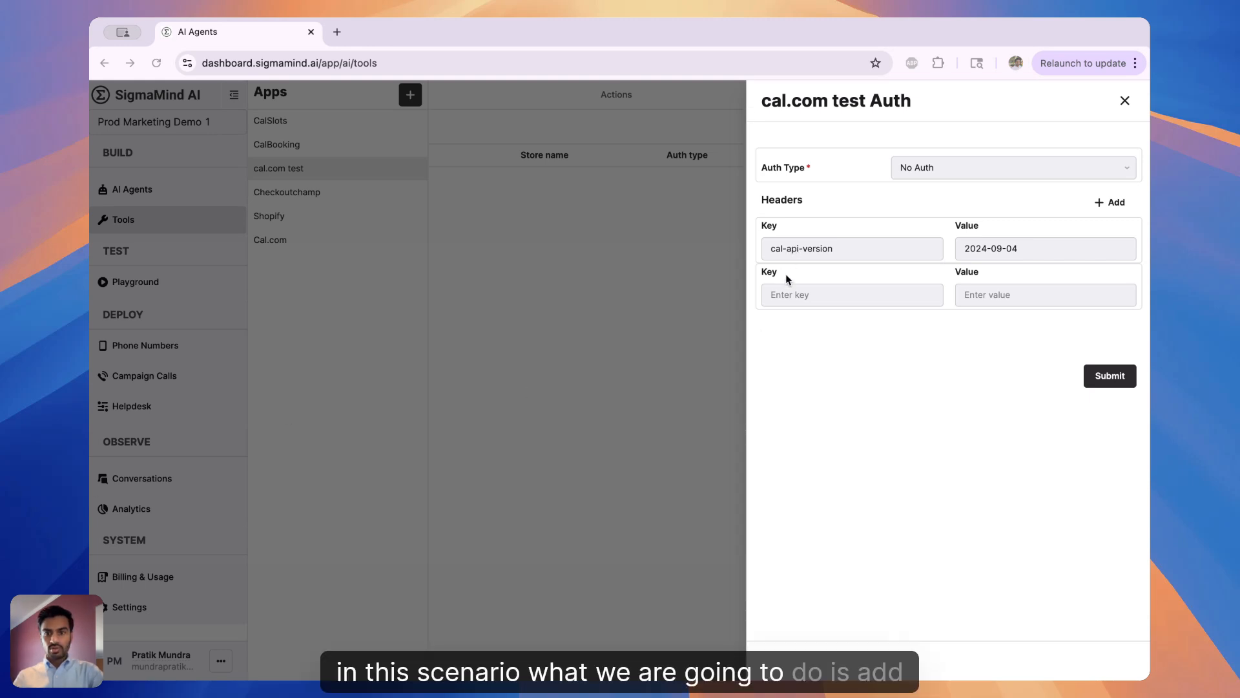
click(778, 298)
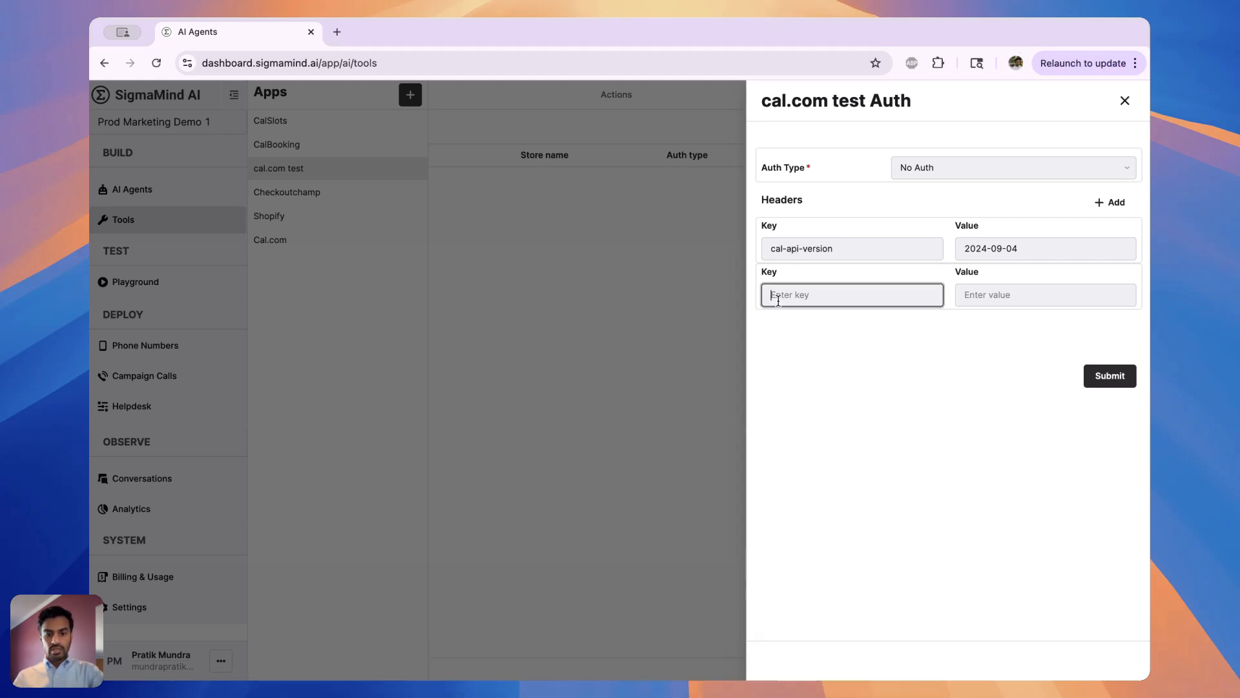
click(1048, 292)
key(super+Tab)
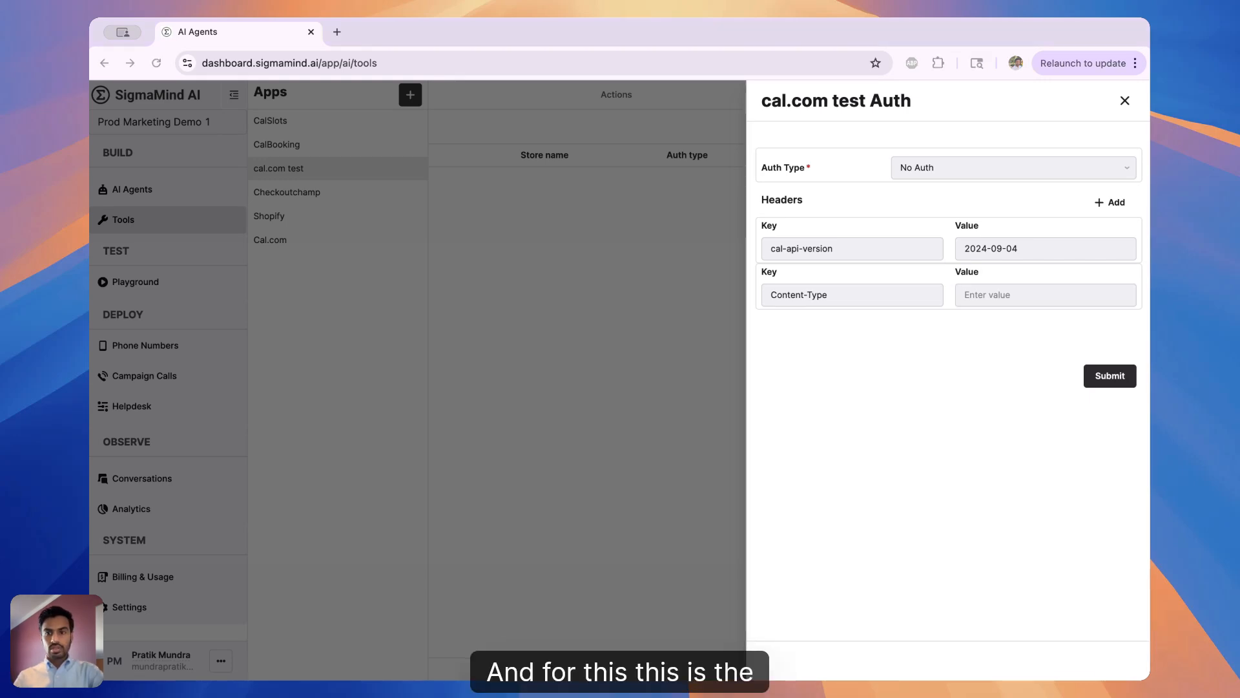
click(997, 291)
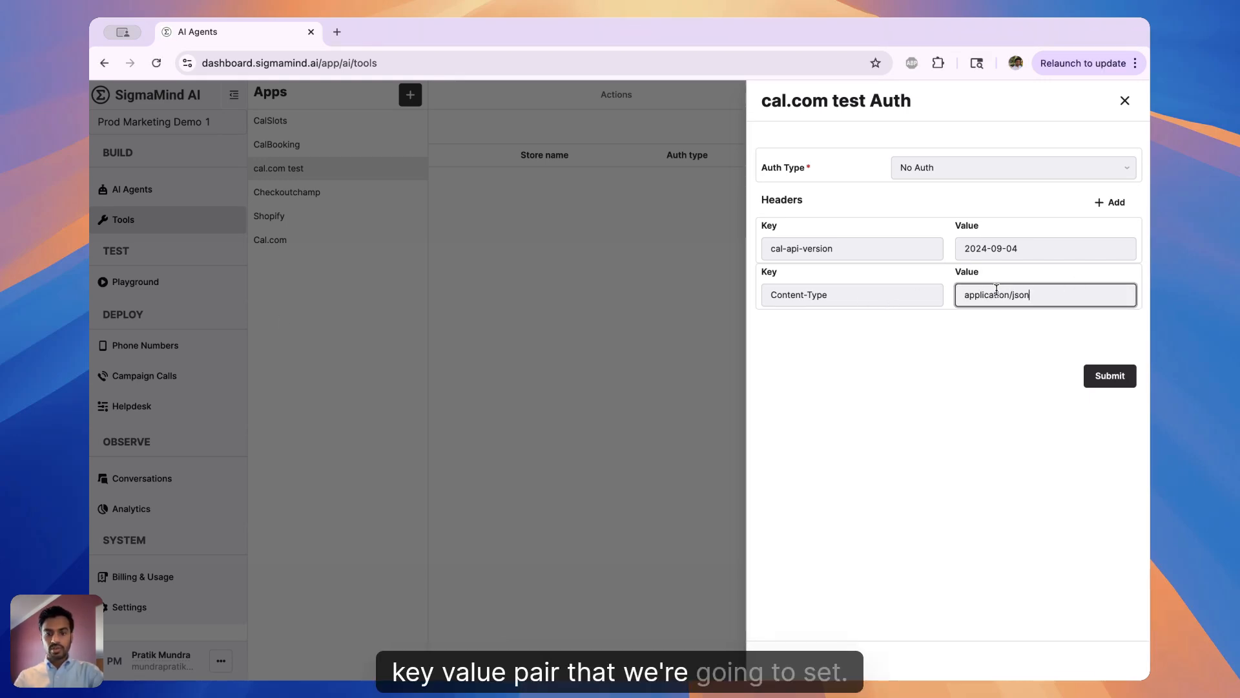
click(1110, 377)
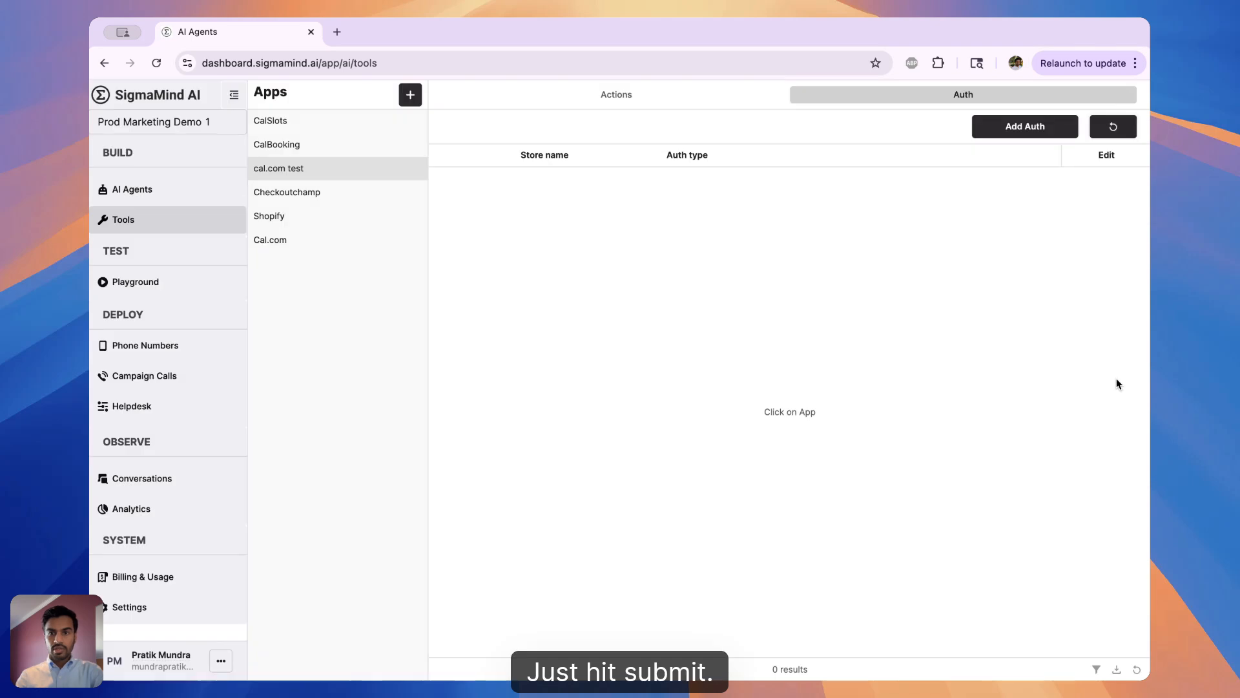
Step: Start a new action for the cal.com test app named "Get available booking slots" with the description "get booking slots"
click(651, 98)
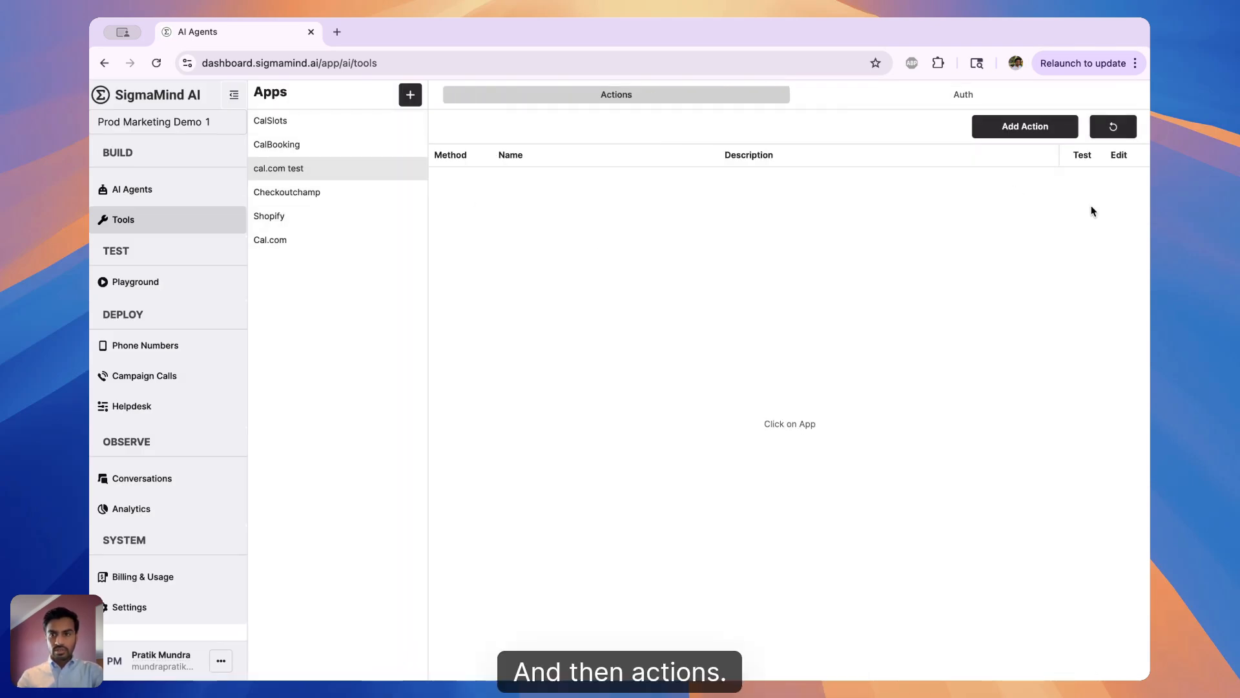
click(1026, 132)
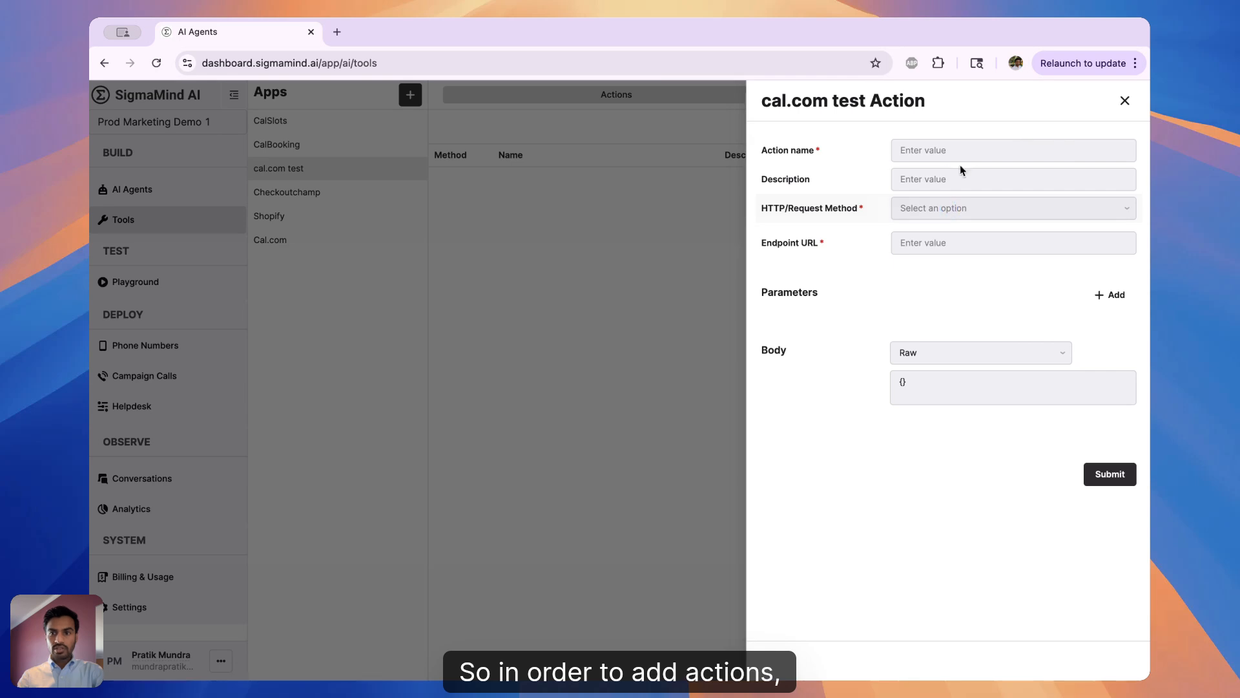
click(912, 146)
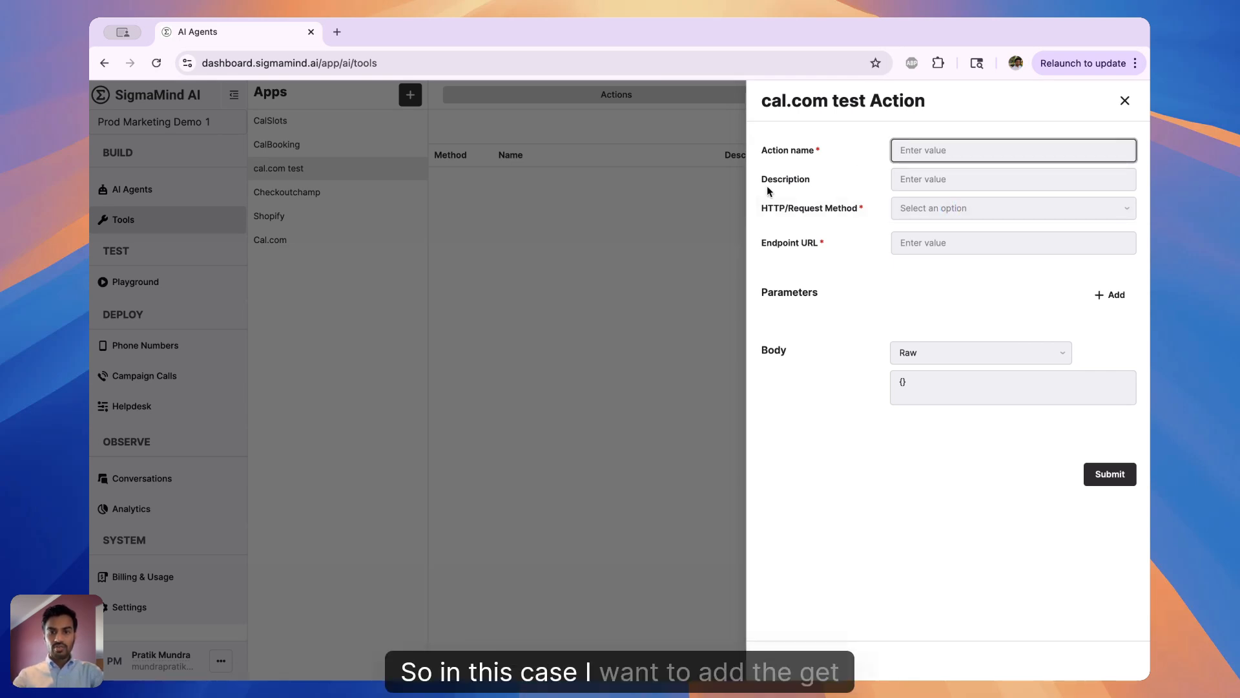
text(Get a)
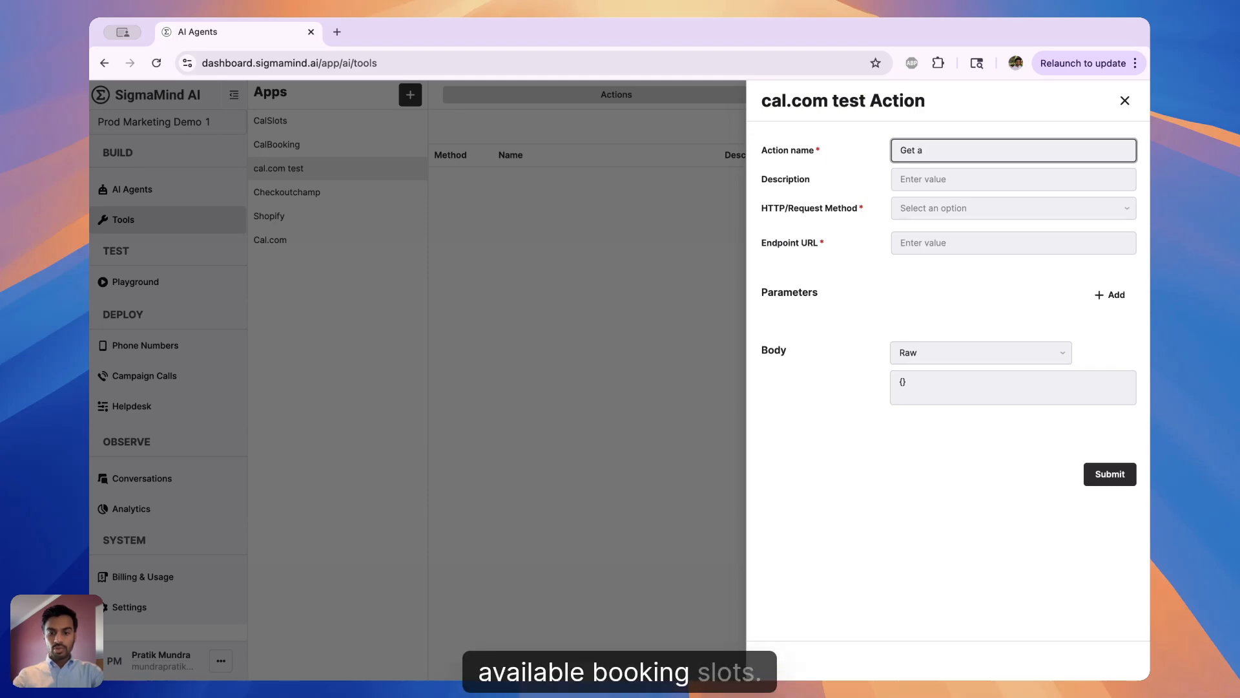
text(vaiable booking slots)
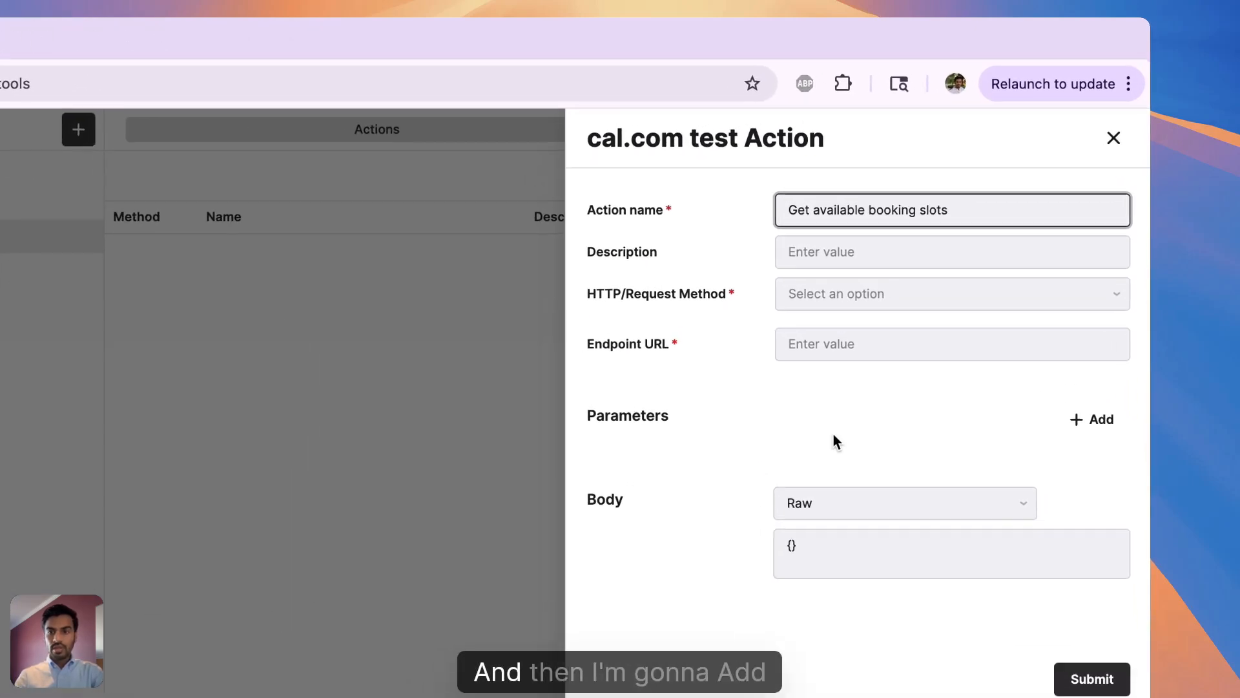
click(937, 179)
text(get booking slots)
Step: Set the new action's HTTP request method to GET
click(969, 204)
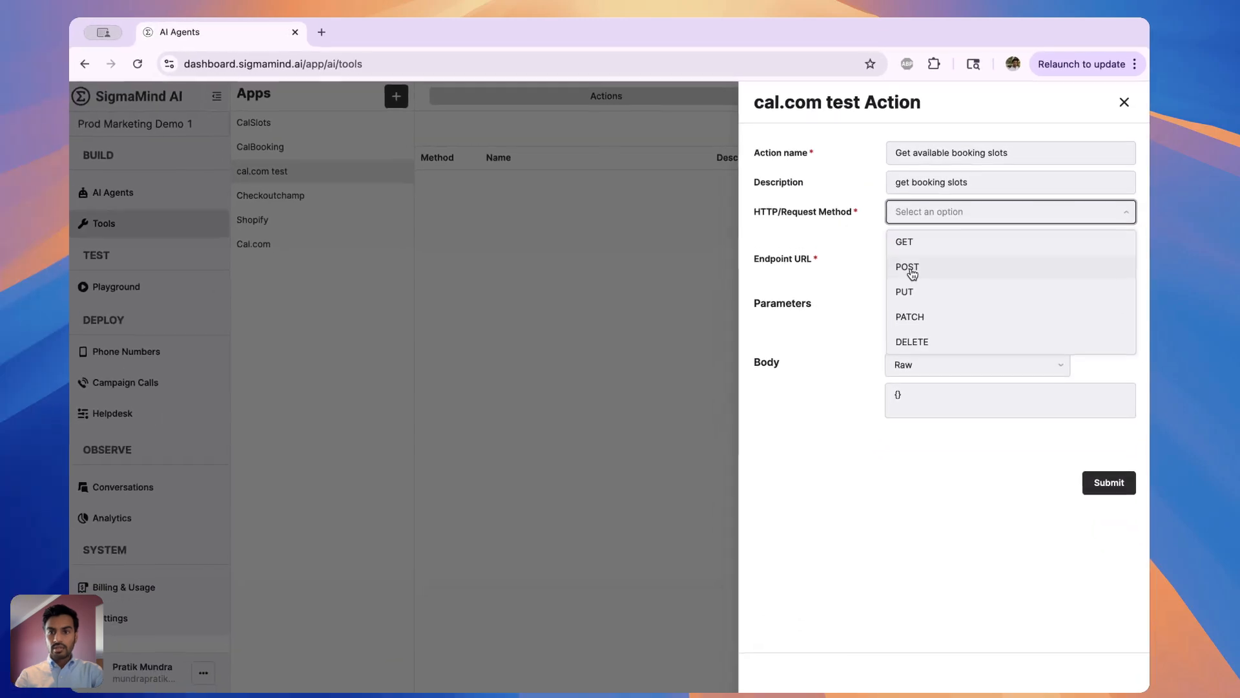
click(872, 294)
click(951, 212)
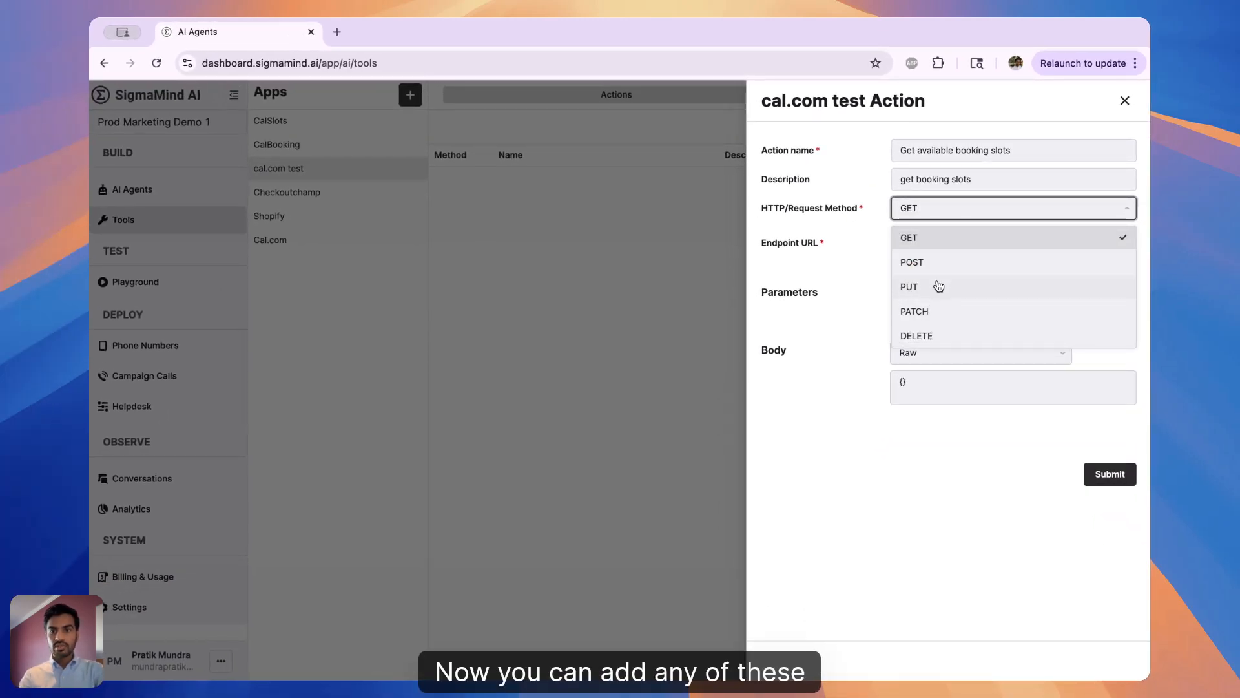
click(821, 249)
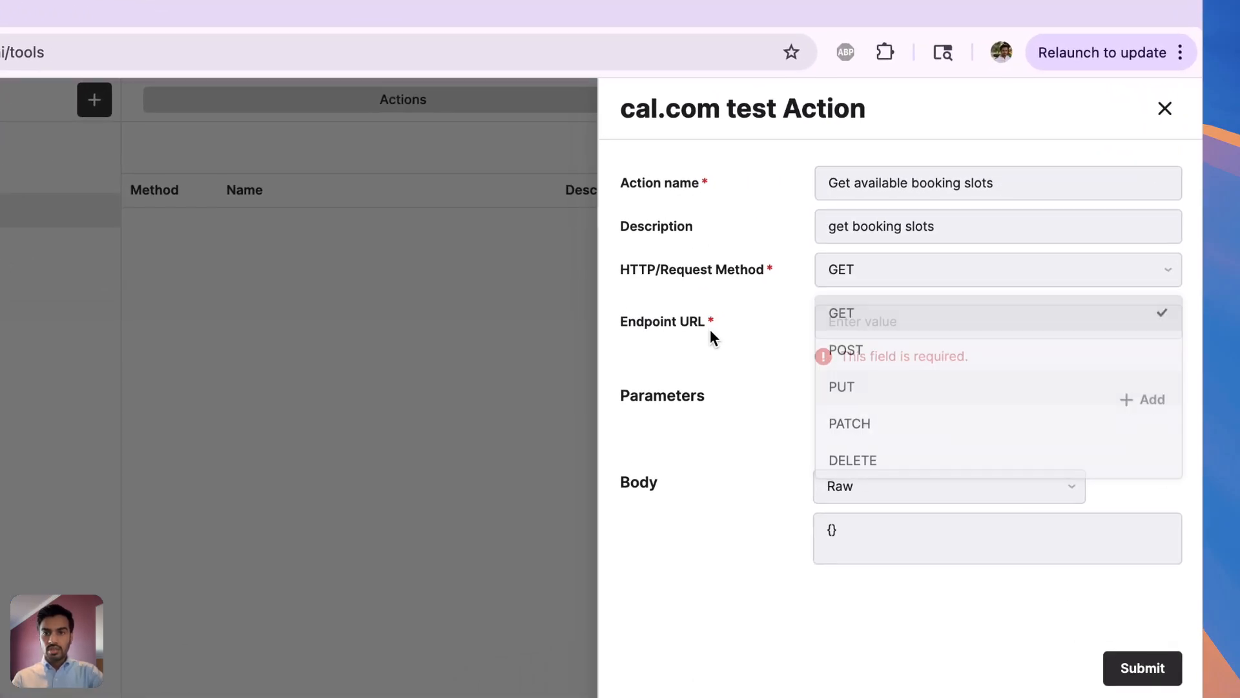
click(910, 326)
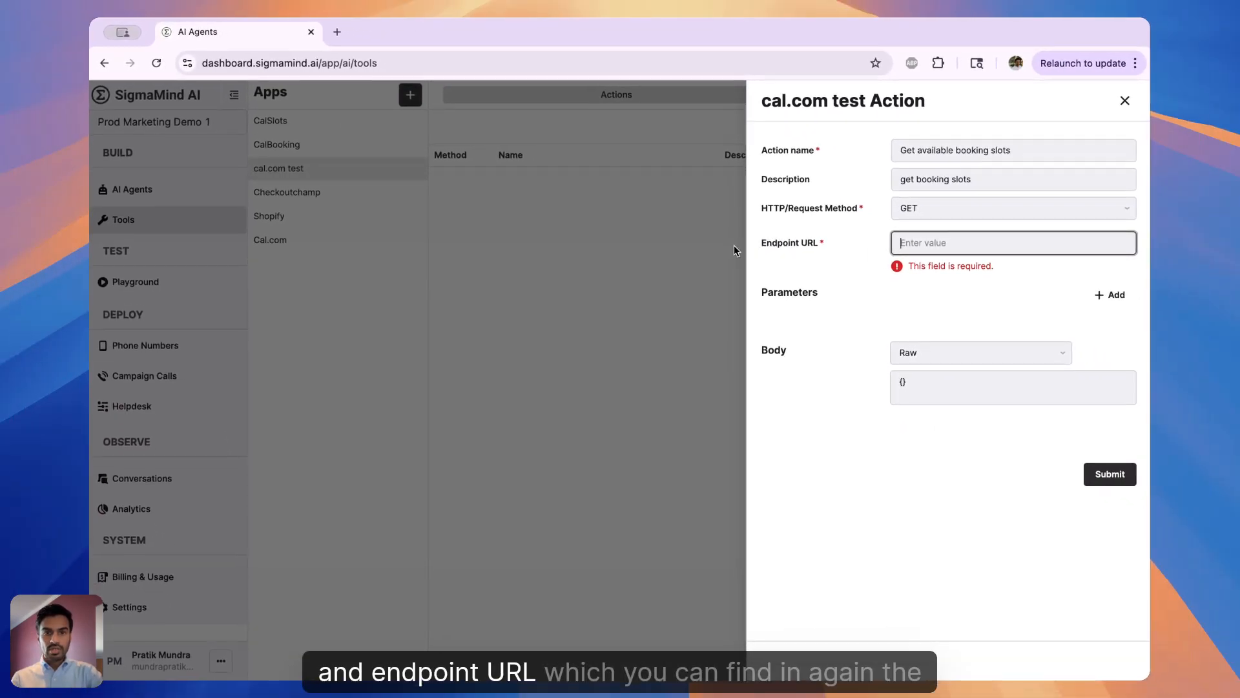
key(super+Tab)
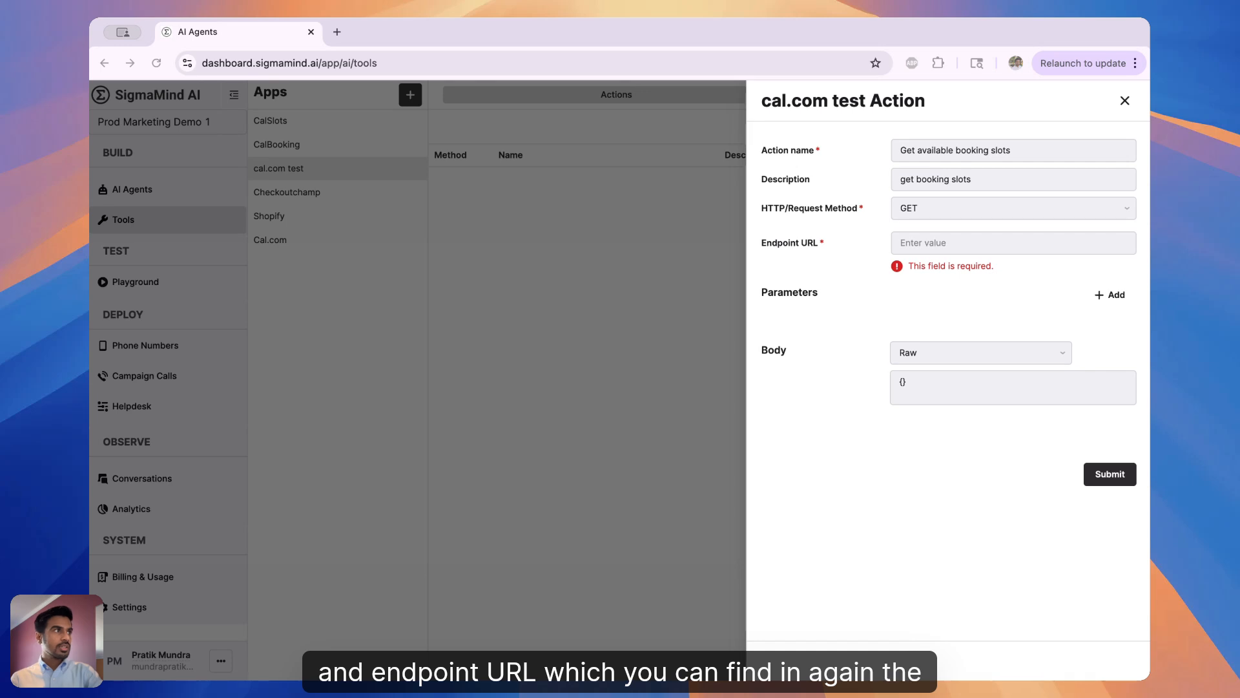
key(super+v)
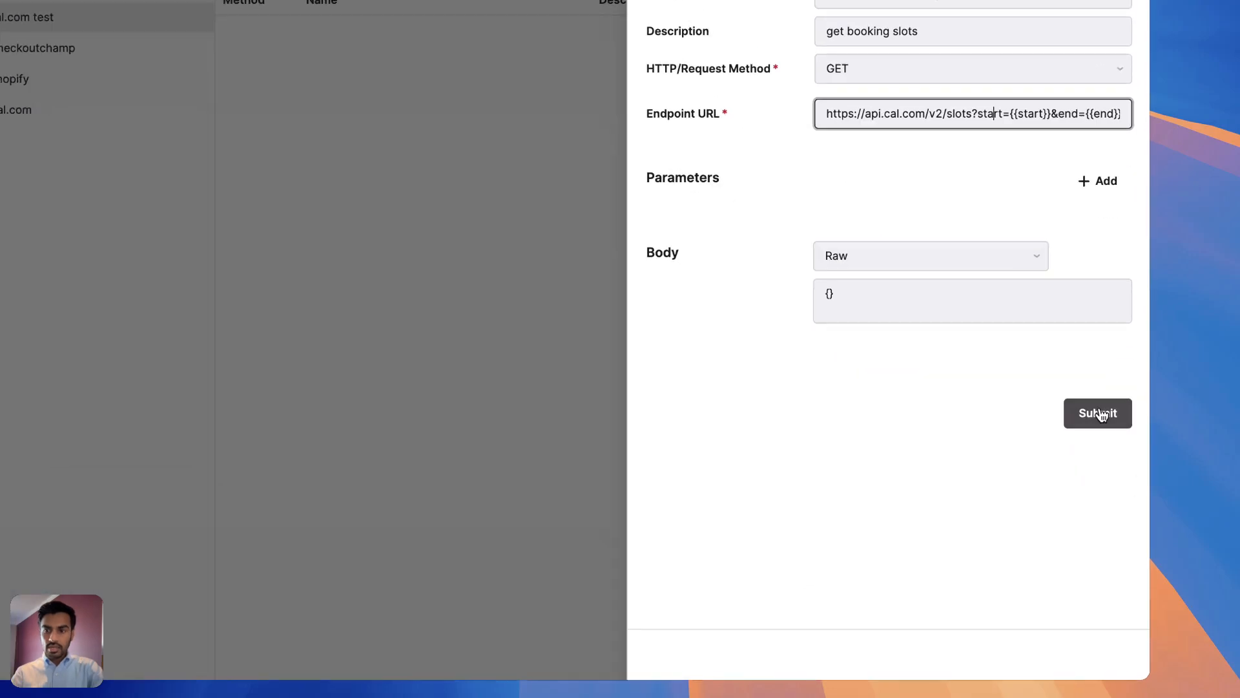
click(1102, 415)
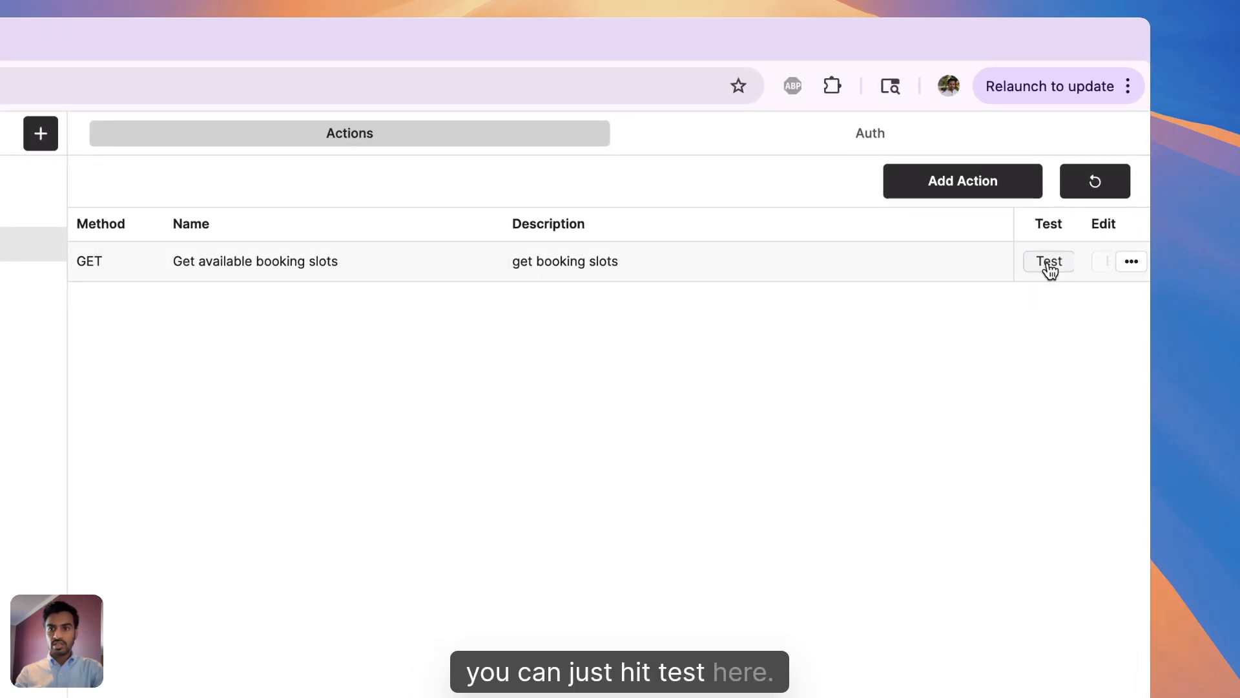
Step: Test the booking slots action with eventtypeid 2490317 and start and end 2025-09-05, review the response, and close the test
click(1049, 261)
click(920, 326)
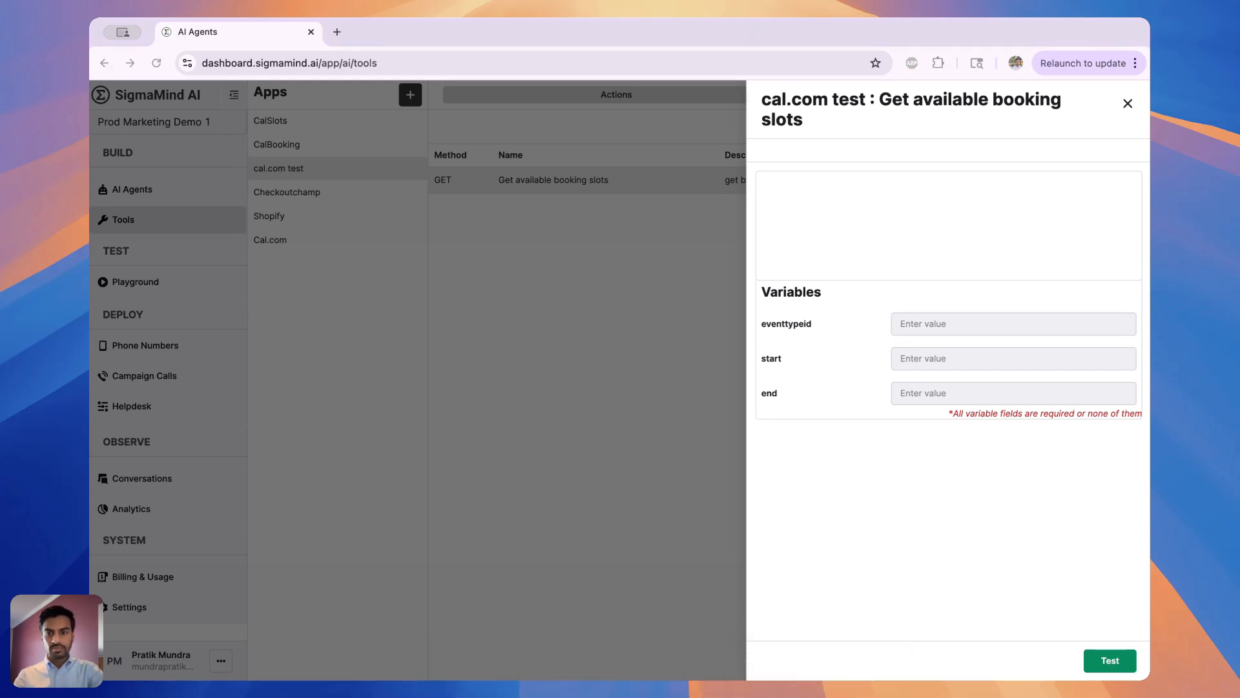
click(1111, 662)
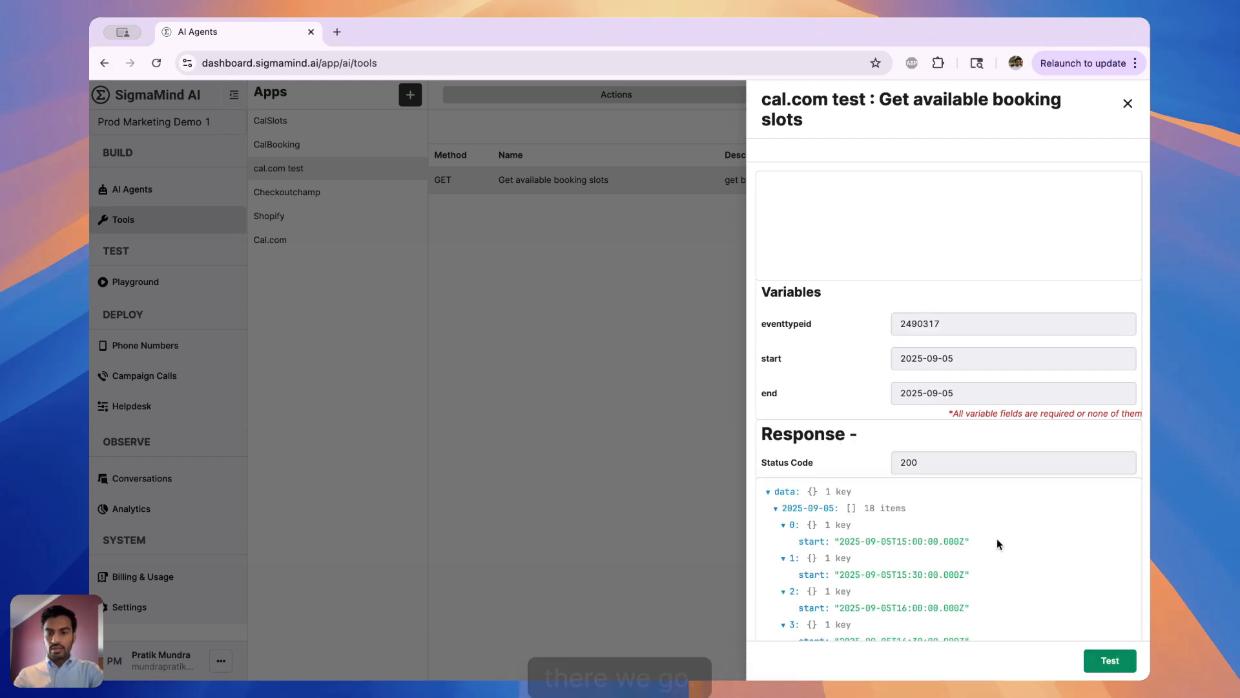
scroll(859, 427, down, 2)
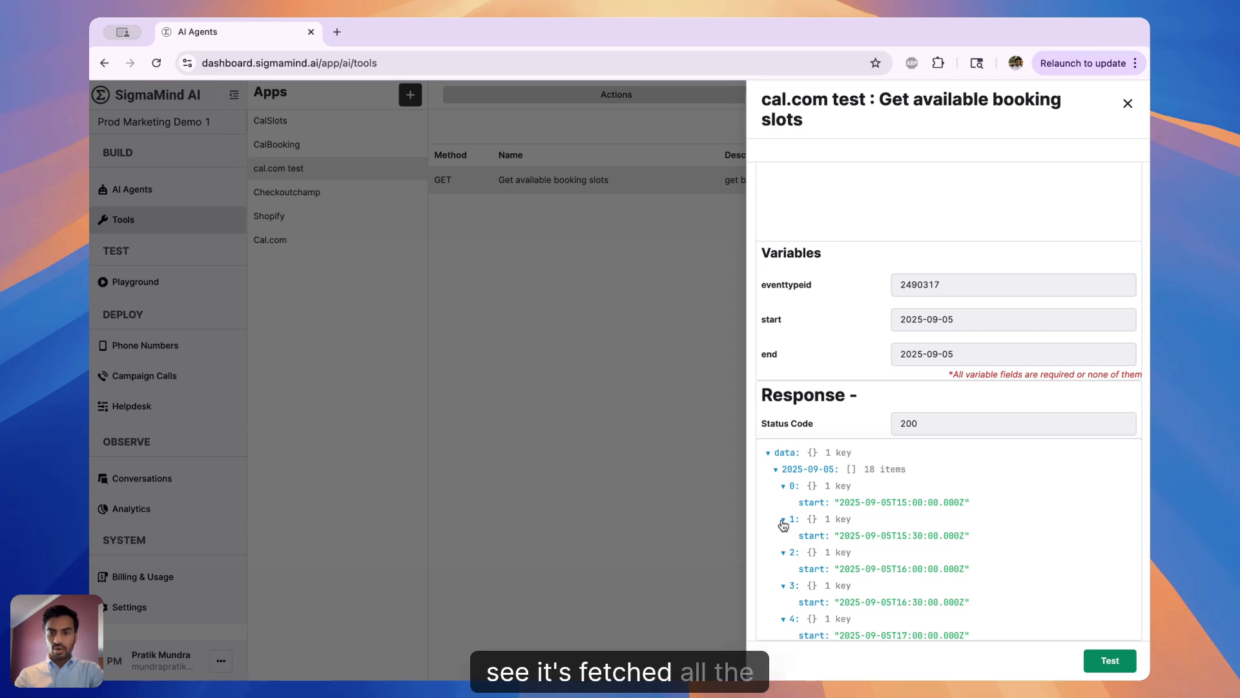
scroll(783, 524, down, 10)
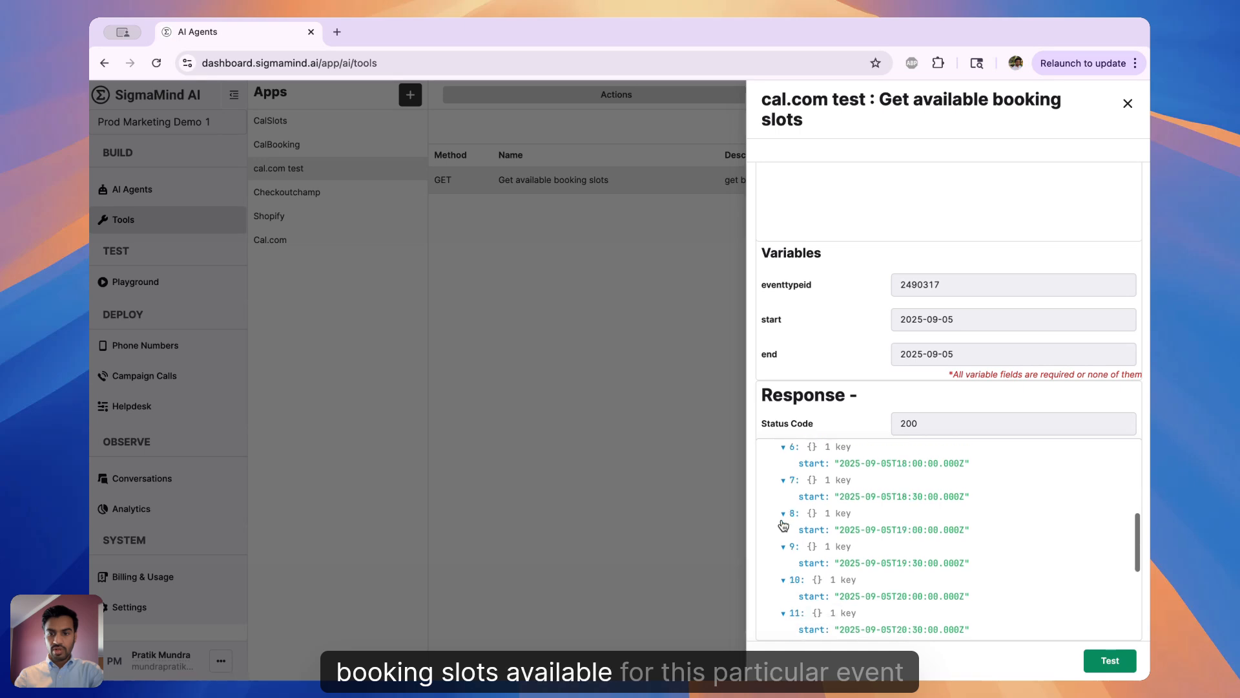
scroll(783, 517, up, 10)
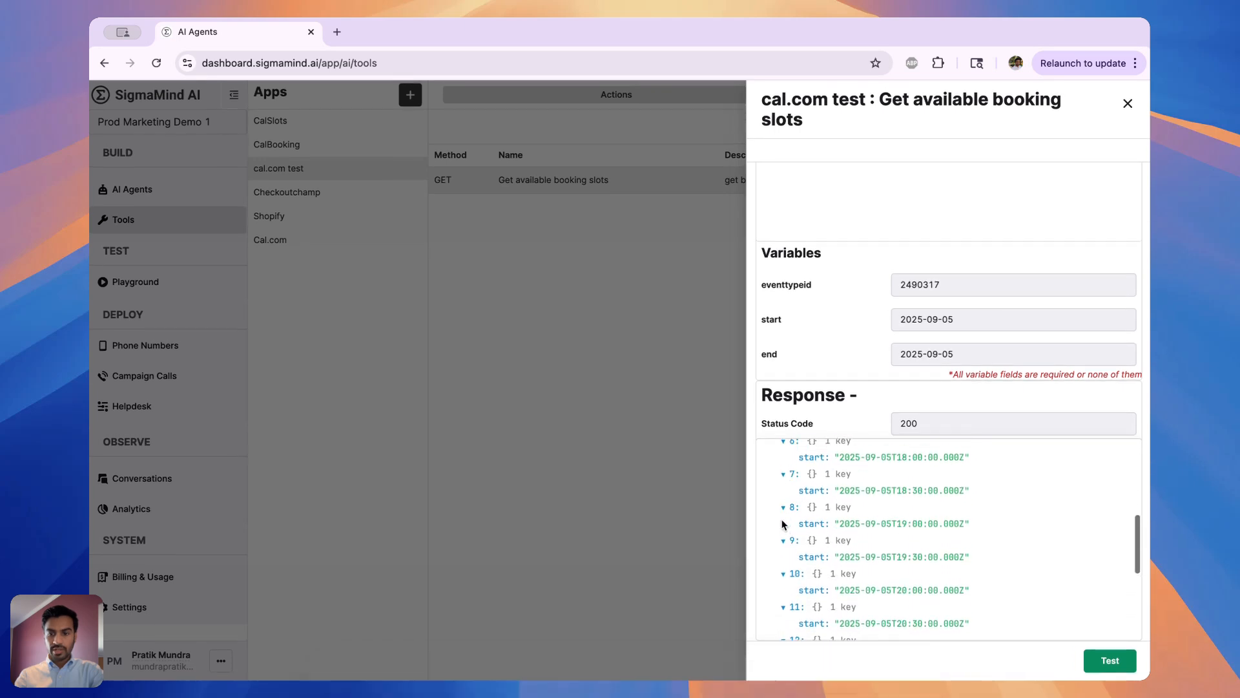
click(1129, 103)
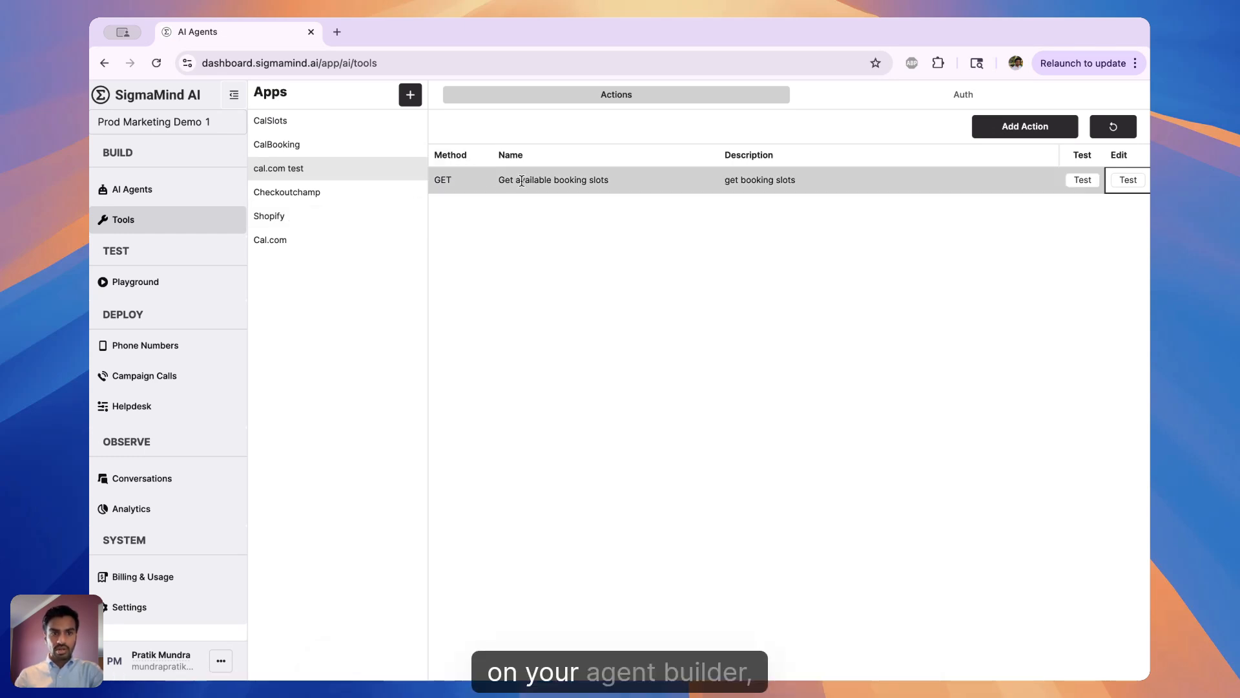
Step: Open the Debt collection agent for editing and add an App Action node to the canvas below the Start Trigger
click(172, 190)
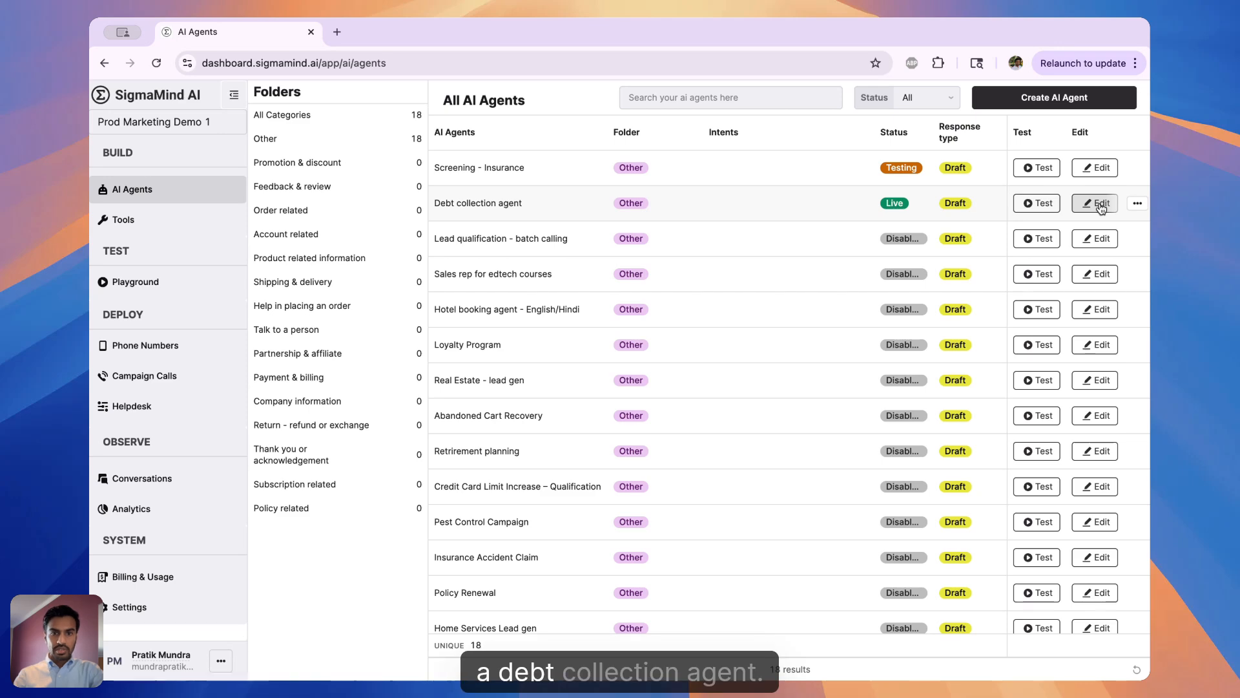
click(1099, 203)
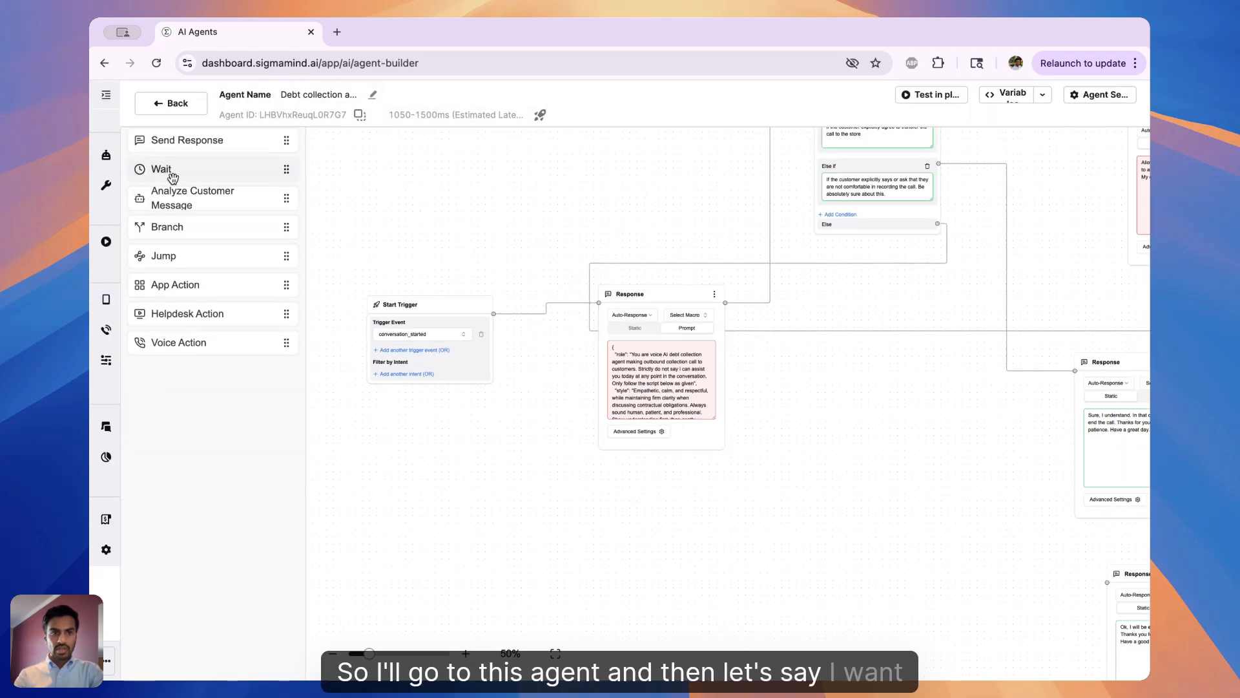
drag(182, 285, 447, 429)
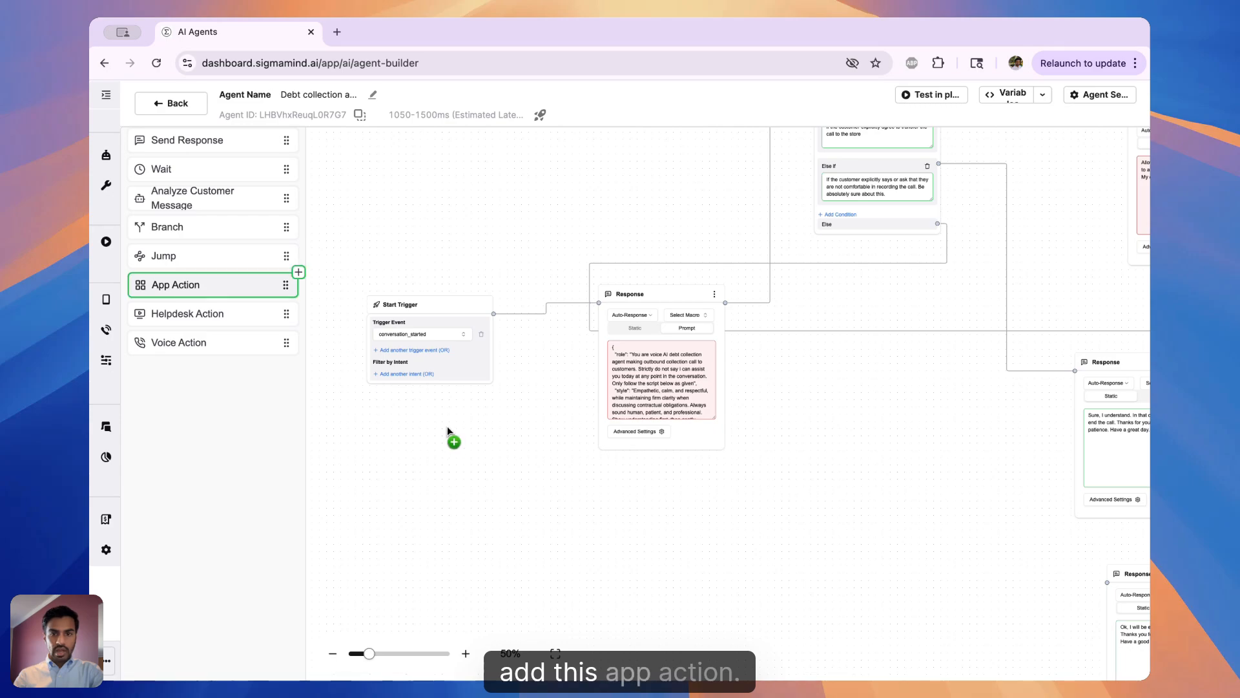
Step: Set the new App Action node to cal.com test's Get available booking slots, with eventtypeid {event_id}, start {start_date} and end {end_date}
drag(738, 528, 739, 529)
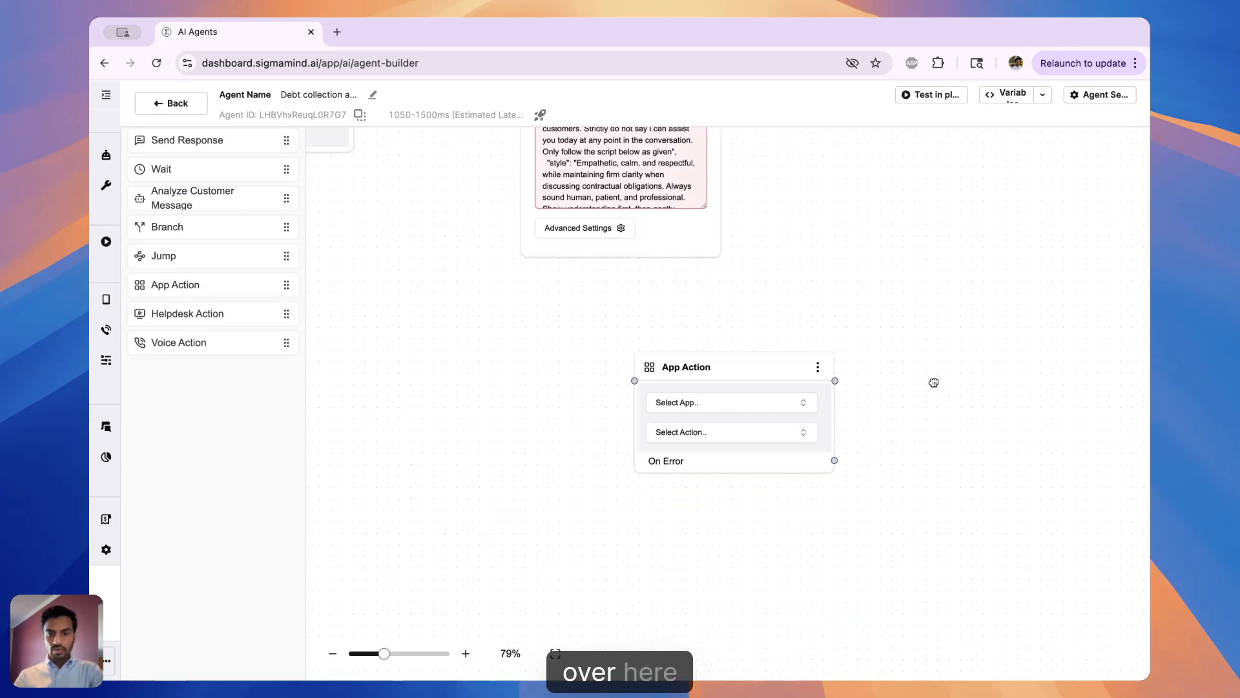
click(707, 333)
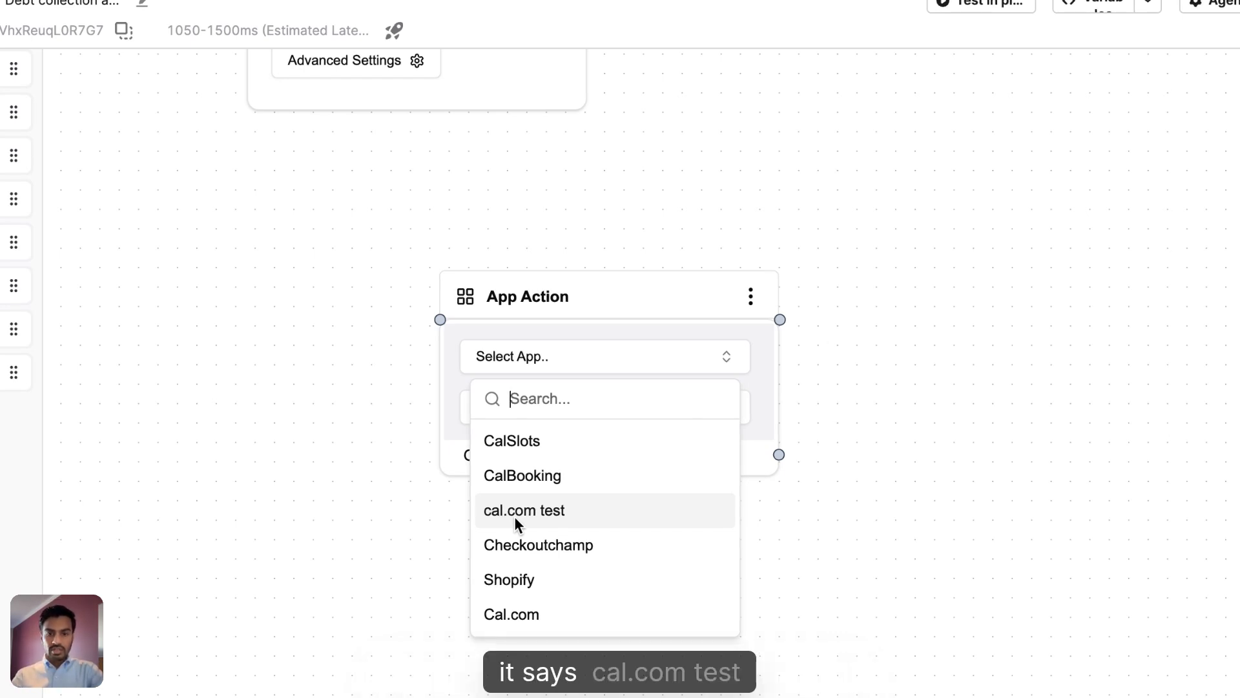
click(516, 522)
click(563, 412)
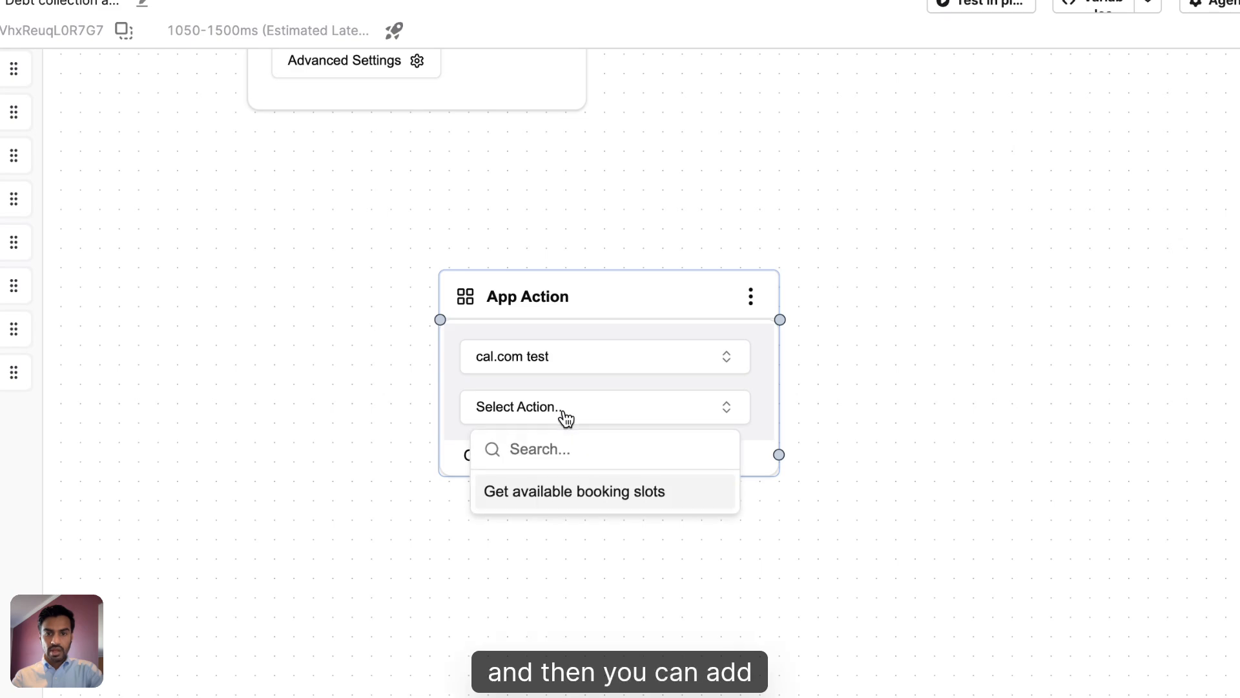
click(537, 498)
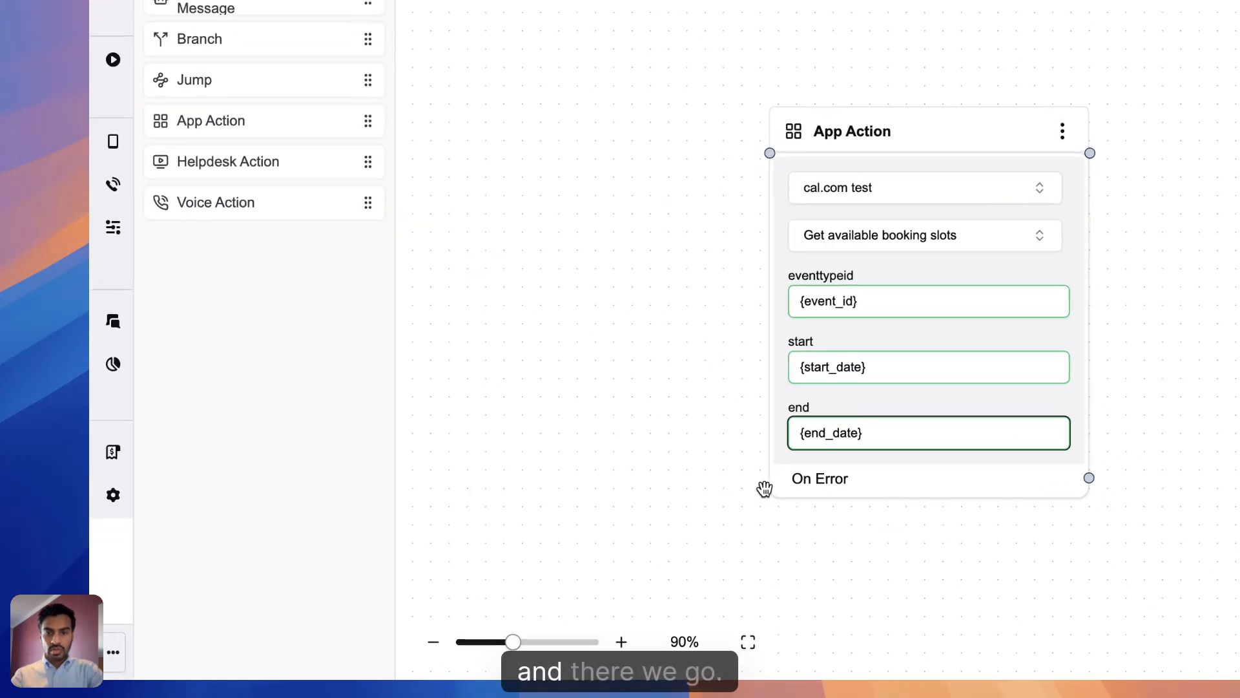
scroll(707, 394, up, 5)
scroll(725, 382, down, 2)
drag(725, 383, 563, 439)
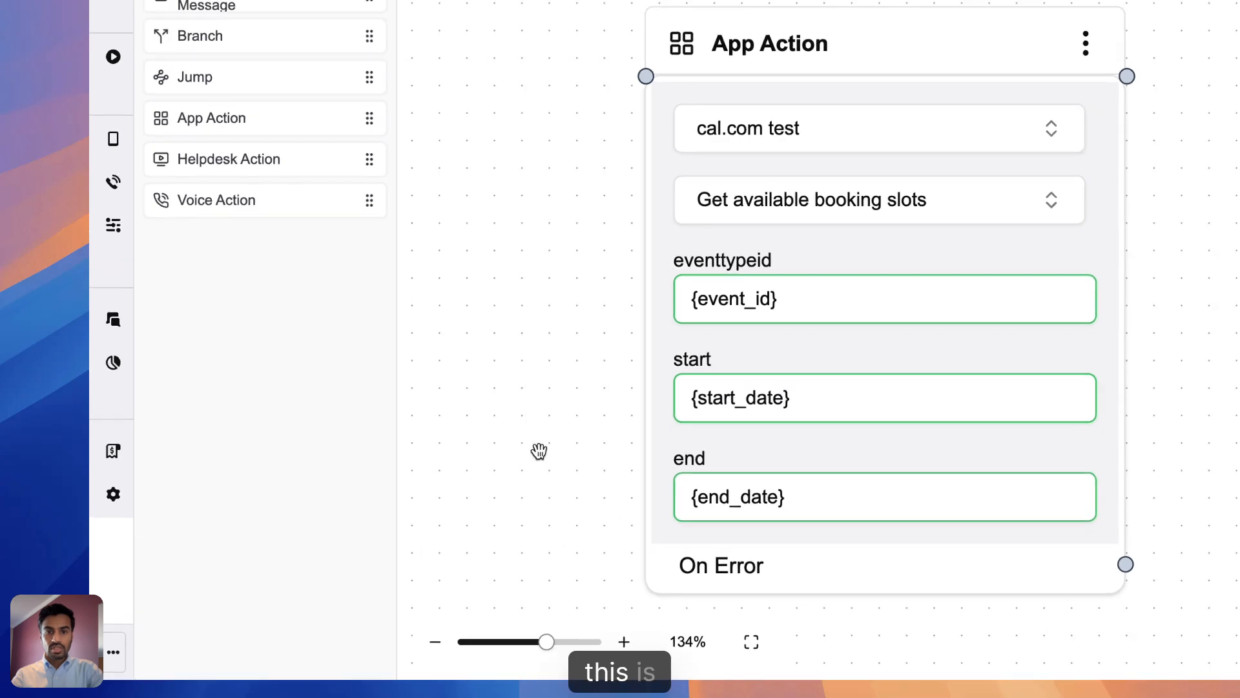
scroll(562, 440, down, 1)
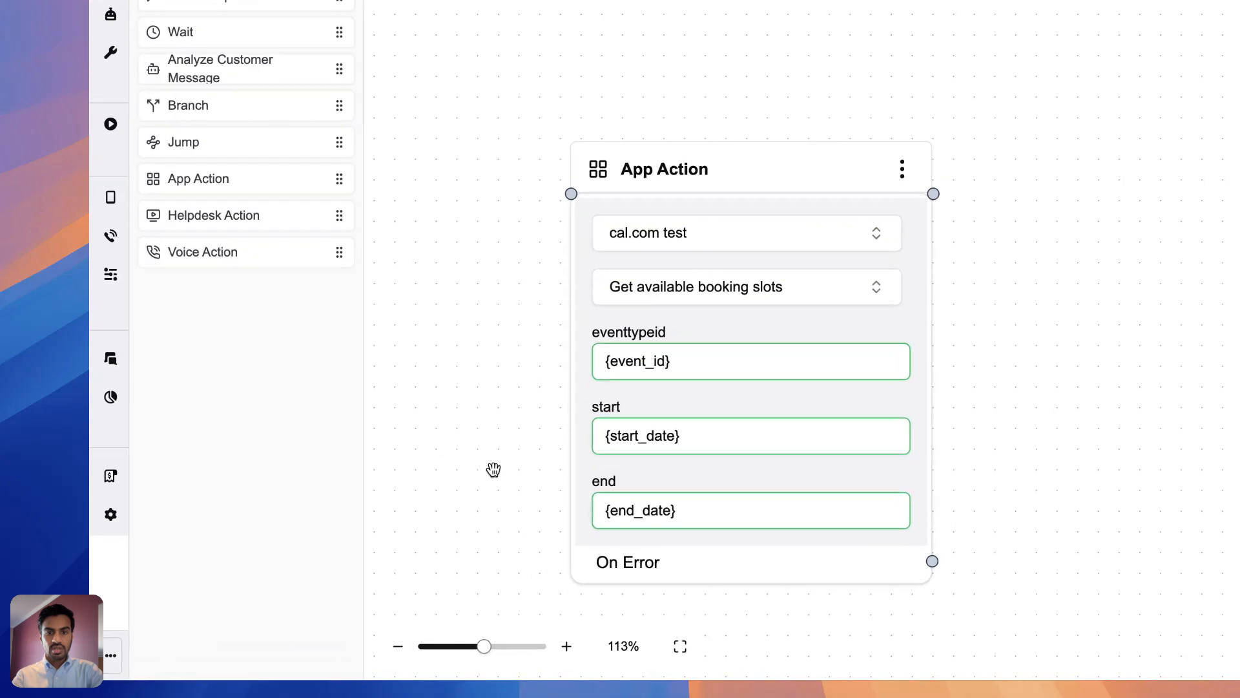
scroll(408, 514, down, 2)
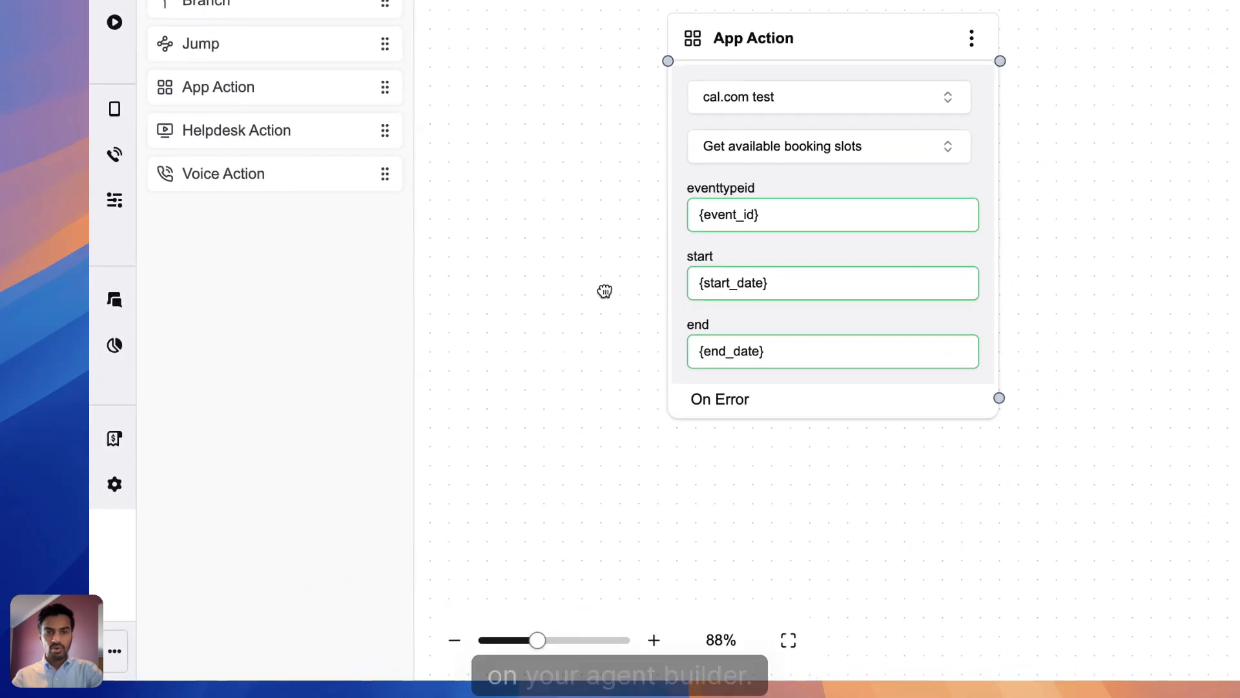